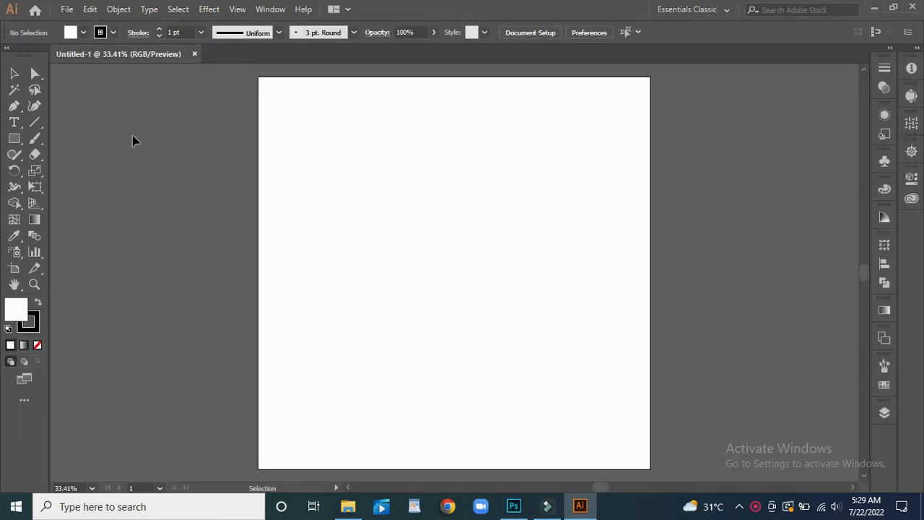
# - Draw a vertical line in the upper-left area of the artboard and duplicate it three times to the right at even spacing
pyautogui.click(34, 123)
pyautogui.moveTo(356, 166); pyautogui.dragTo(358, 273)
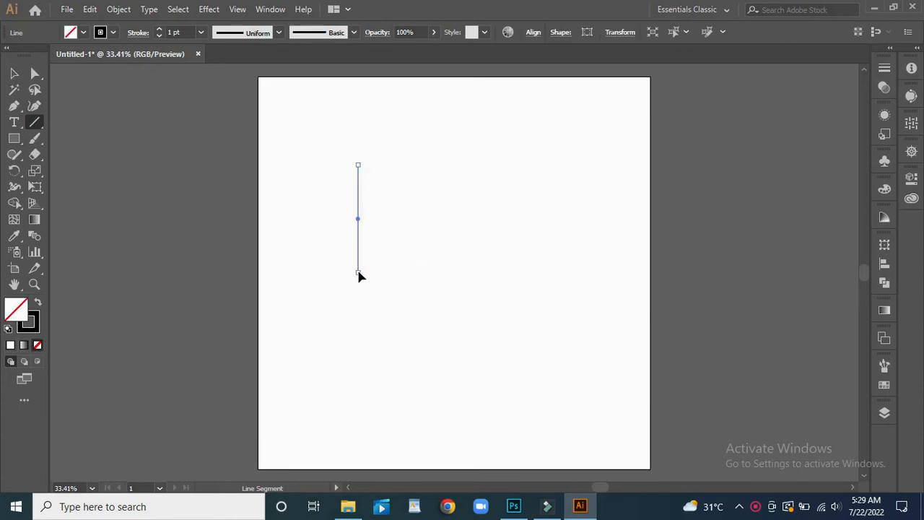
pyautogui.click(14, 73)
pyautogui.moveTo(356, 222); pyautogui.dragTo(381, 221)
pyautogui.hotkey('ctrl', 'd')
pyautogui.hotkey('ctrl', 'd')
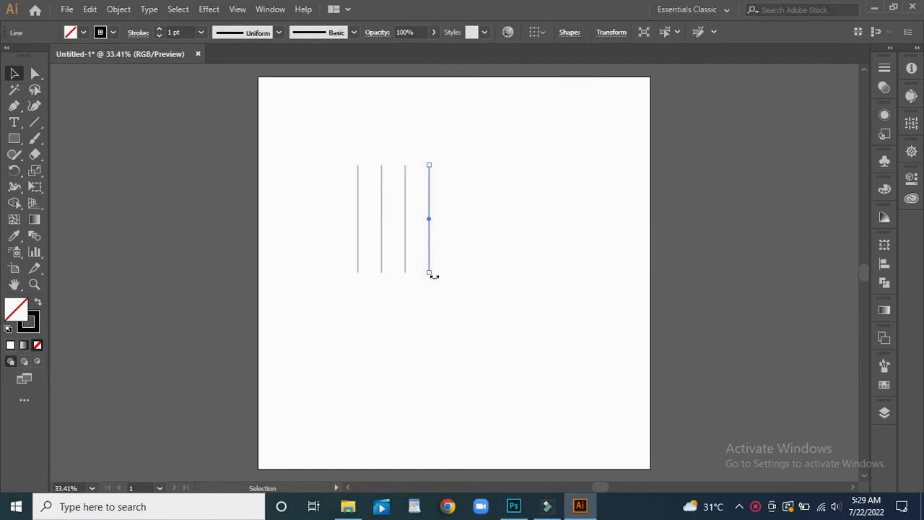
# - Rotate the last vertical line to horizontal, centre it across the other three, and duplicate it into four evenly spaced horizontal lines
pyautogui.moveTo(429, 277); pyautogui.dragTo(352, 219)
pyautogui.moveTo(429, 220); pyautogui.dragTo(382, 216)
pyautogui.hotkey('ctrl', 'd')
pyautogui.hotkey('ctrl', 'd')
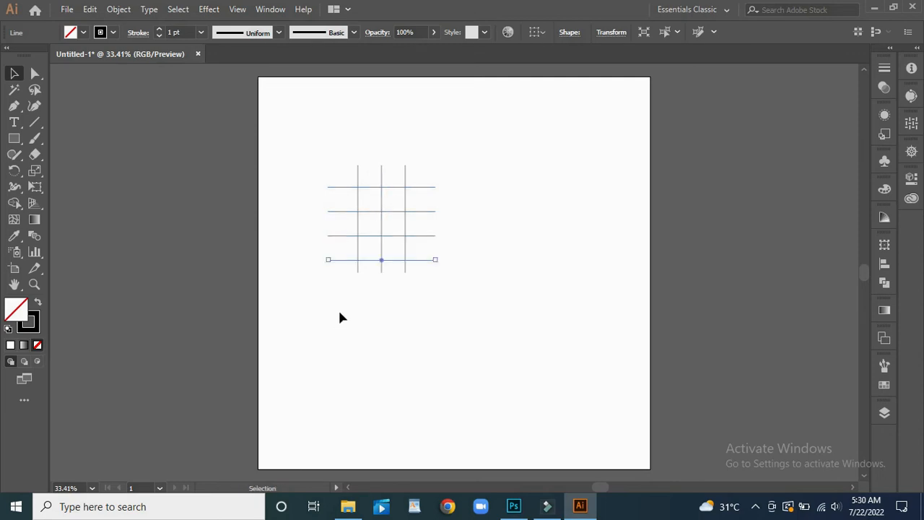
# - Draw a diagonal line from the top horizontal line's left end down through the grid, then enlarge and centre the construction on the artboard
pyautogui.click(35, 122)
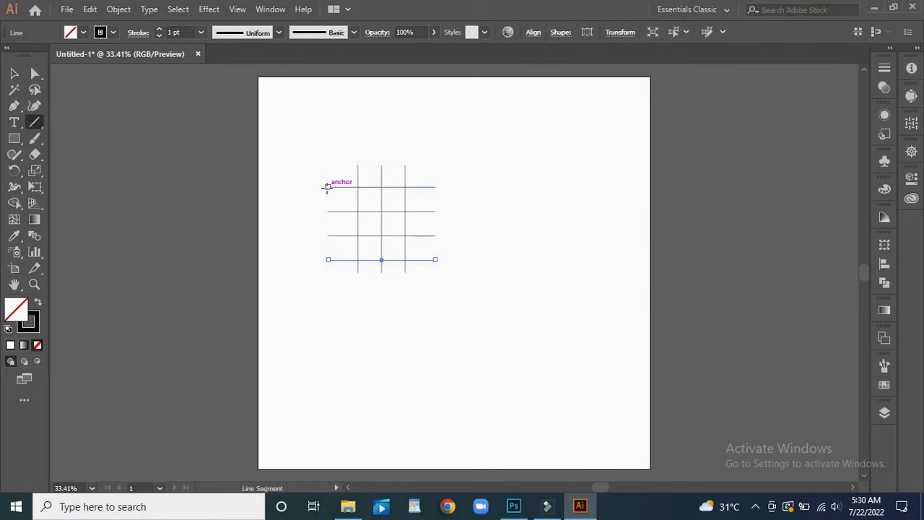
pyautogui.moveTo(327, 188); pyautogui.dragTo(473, 322)
pyautogui.click(13, 73)
pyautogui.moveTo(380, 196); pyautogui.dragTo(428, 310)
pyautogui.moveTo(475, 328); pyautogui.dragTo(529, 404)
pyautogui.moveTo(367, 225); pyautogui.dragTo(448, 241)
pyautogui.click(289, 237)
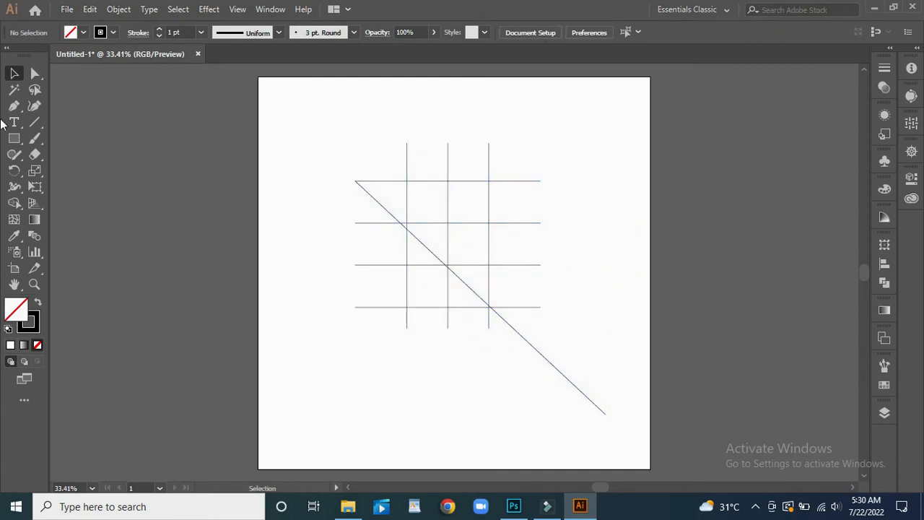
# - Draw a two-cell-wide circle centred where the middle vertical and second horizontal lines cross, and place a copy one grid row lower
pyautogui.moveTo(14, 138); pyautogui.dragTo(63, 172)
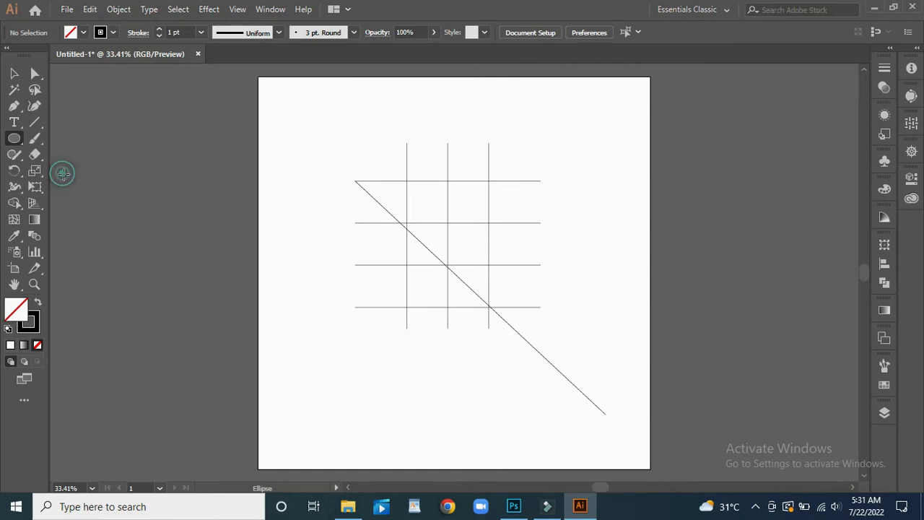
pyautogui.moveTo(448, 223); pyautogui.dragTo(490, 264)
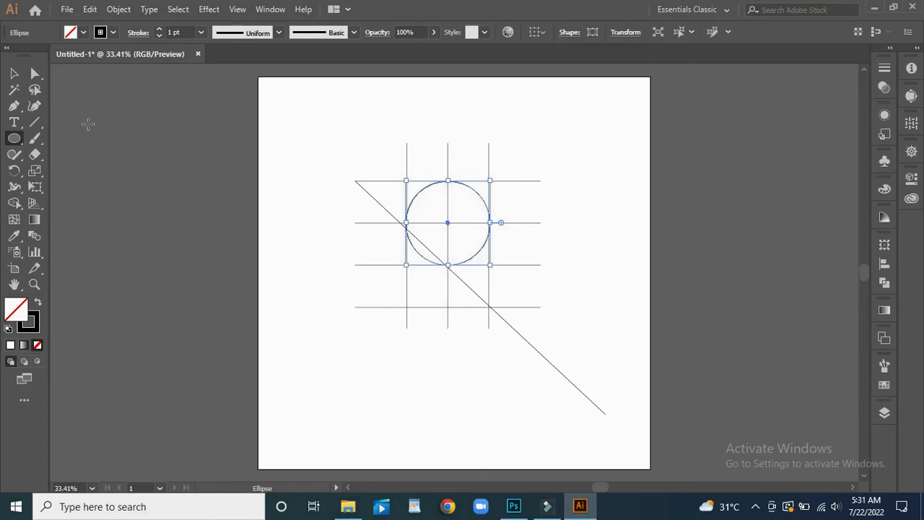
pyautogui.click(14, 73)
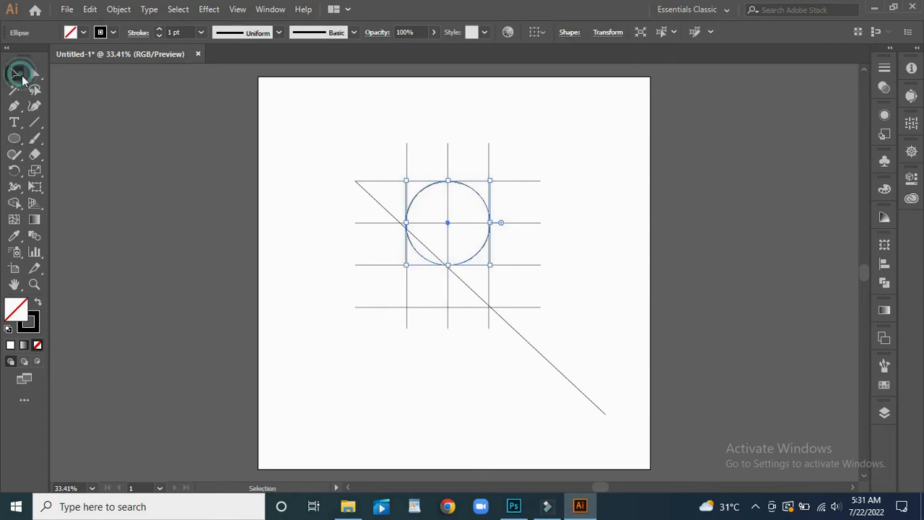
pyautogui.click(89, 9)
pyautogui.click(113, 75)
pyautogui.click(89, 9)
pyautogui.click(123, 128)
pyautogui.moveTo(448, 222); pyautogui.dragTo(448, 269)
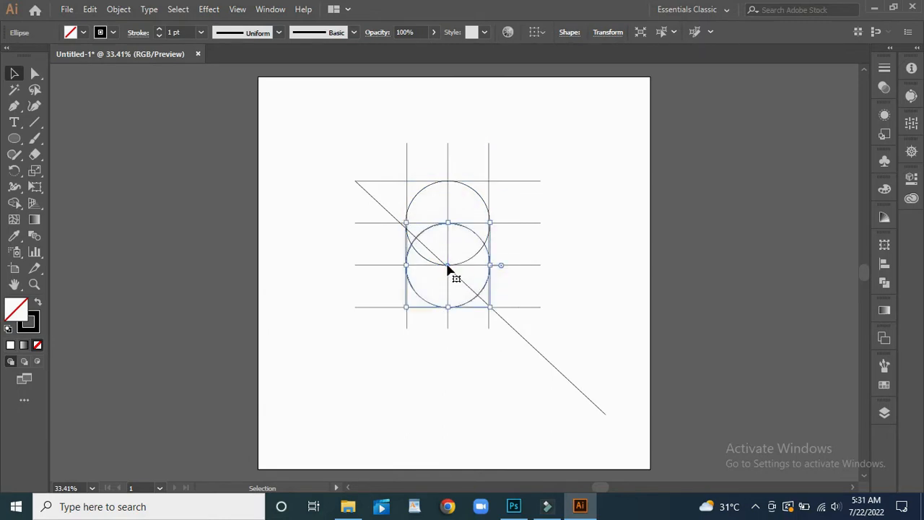
pyautogui.click(450, 371)
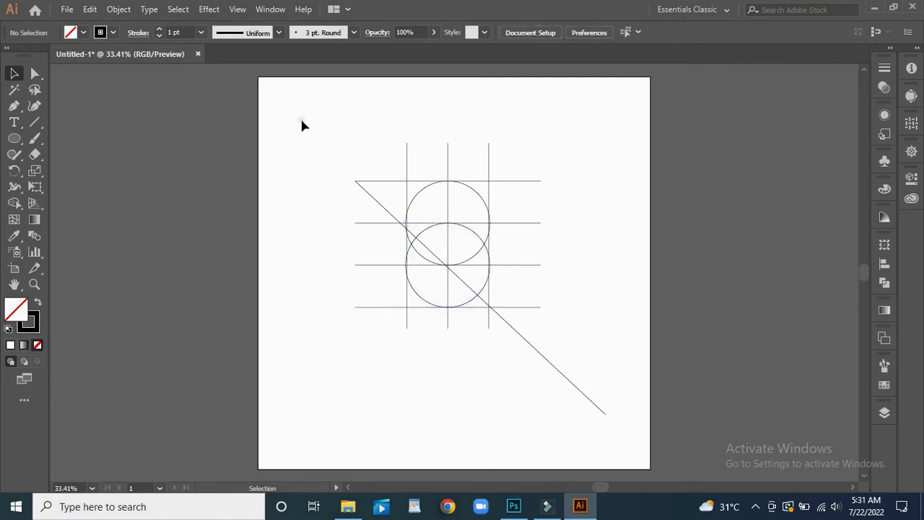
# - With Shape Builder and a black fill, merge the upper circle's right half and the triangular area below the diagonal
pyautogui.moveTo(302, 125); pyautogui.dragTo(567, 423)
pyautogui.click(14, 203)
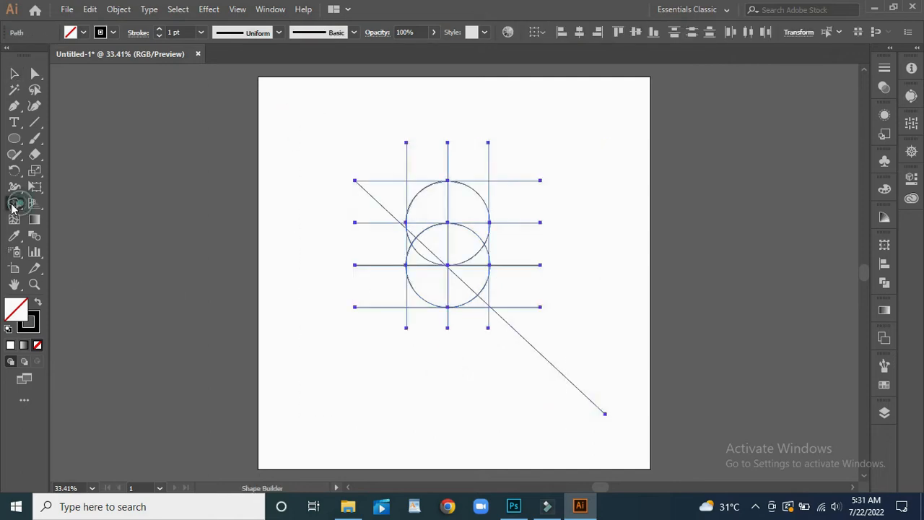
pyautogui.click(37, 302)
pyautogui.moveTo(460, 195)
pyautogui.mouseDown()
pyautogui.moveTo(459, 251)
pyautogui.moveTo(411, 240)
pyautogui.moveTo(482, 305)
pyautogui.mouseUp()
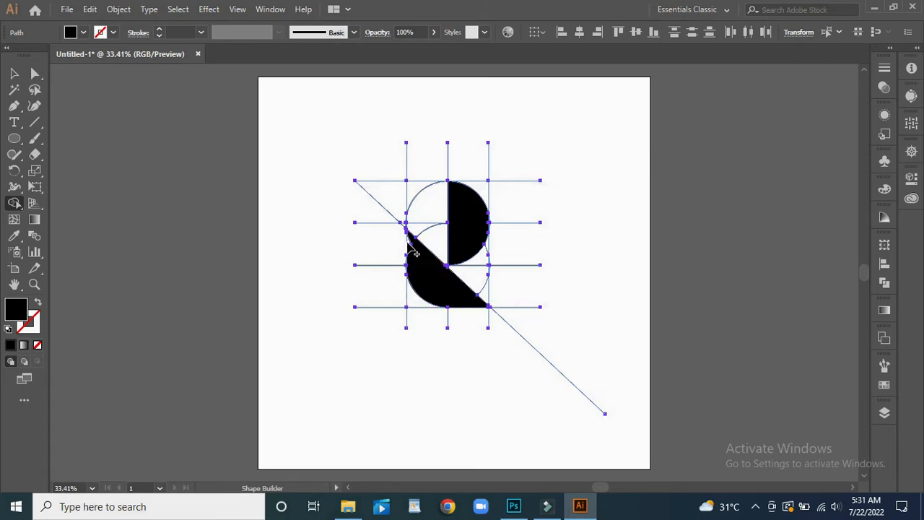
pyautogui.moveTo(413, 249); pyautogui.dragTo(427, 298)
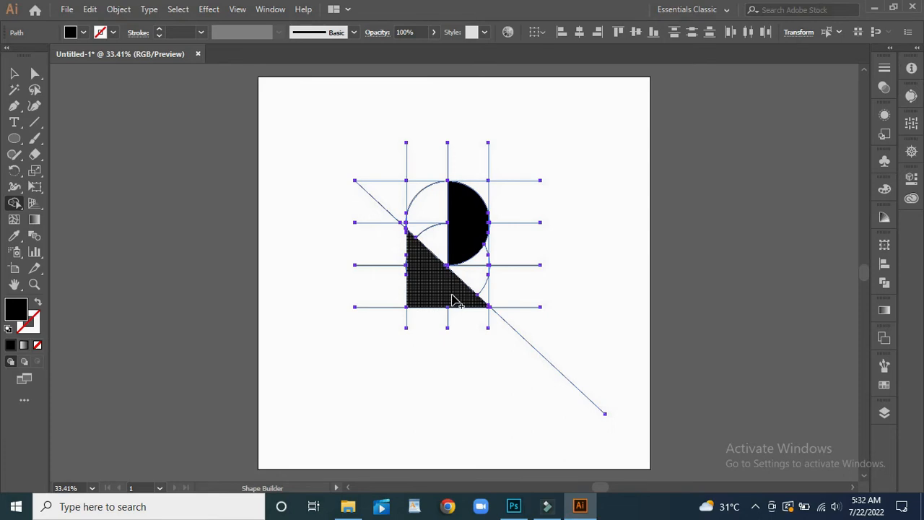
pyautogui.click(10, 77)
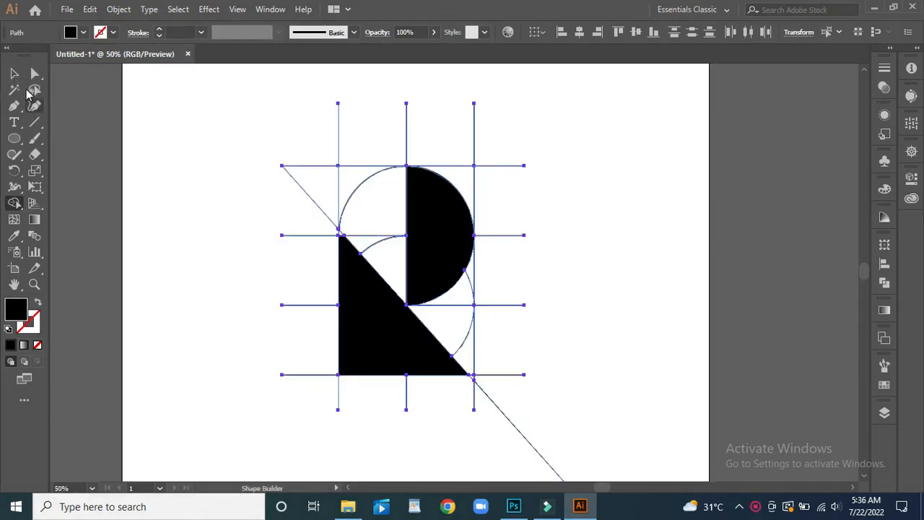
# - Use Shape Builder to merge the small missing tip at the top of the black triangle into it
pyautogui.click(13, 73)
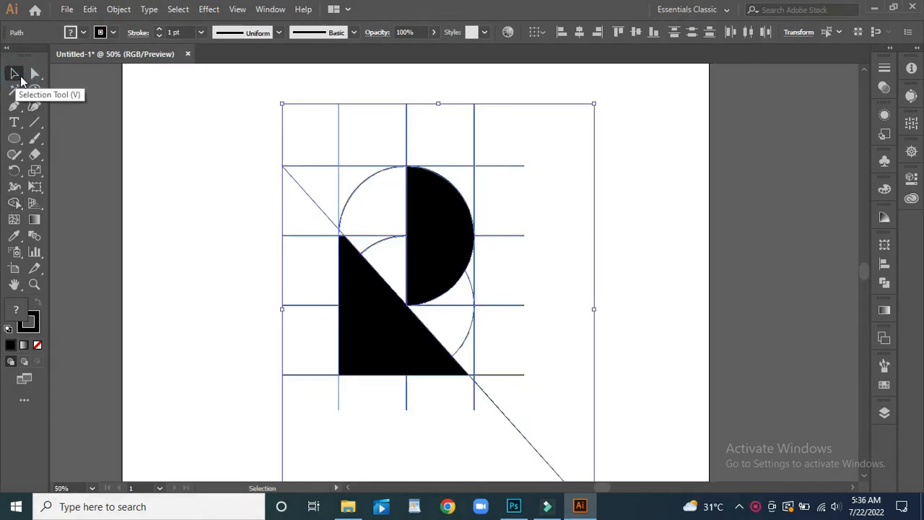
pyautogui.click(208, 294)
pyautogui.click(371, 364)
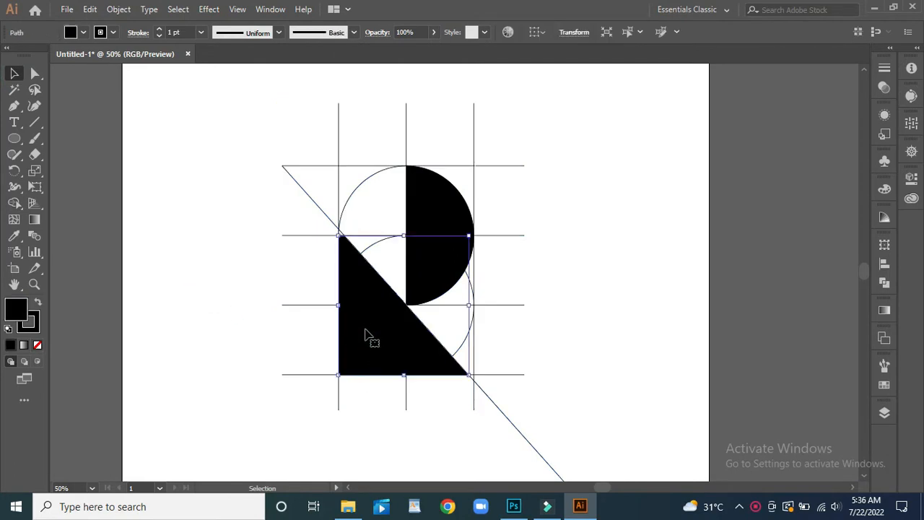
pyautogui.hotkey('ctrl', '+')
pyautogui.hotkey('ctrl', '+')
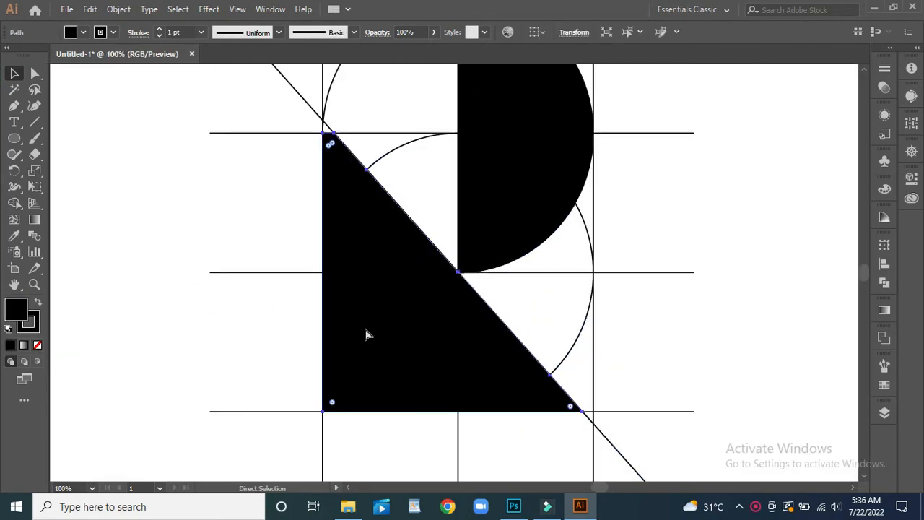
pyautogui.hotkey('ctrl', '+')
pyautogui.moveTo(146, 126); pyautogui.dragTo(165, 308)
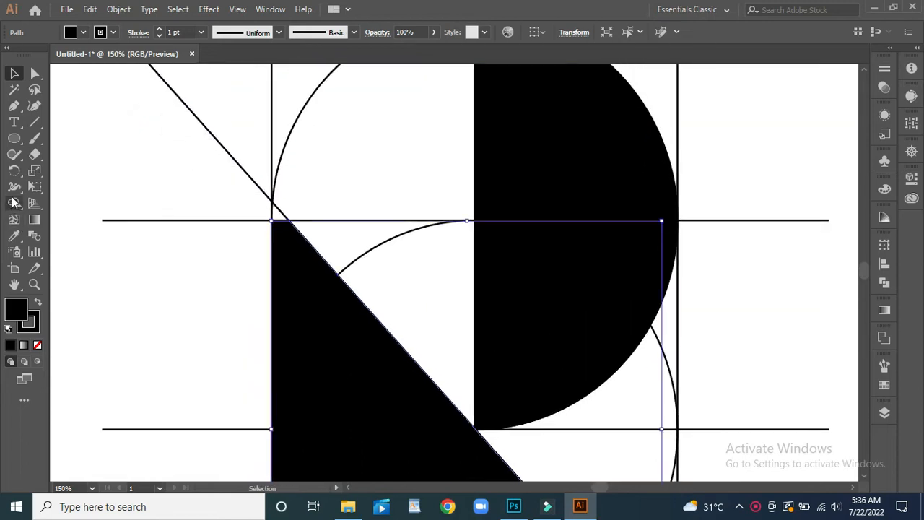
pyautogui.moveTo(97, 94); pyautogui.dragTo(736, 438)
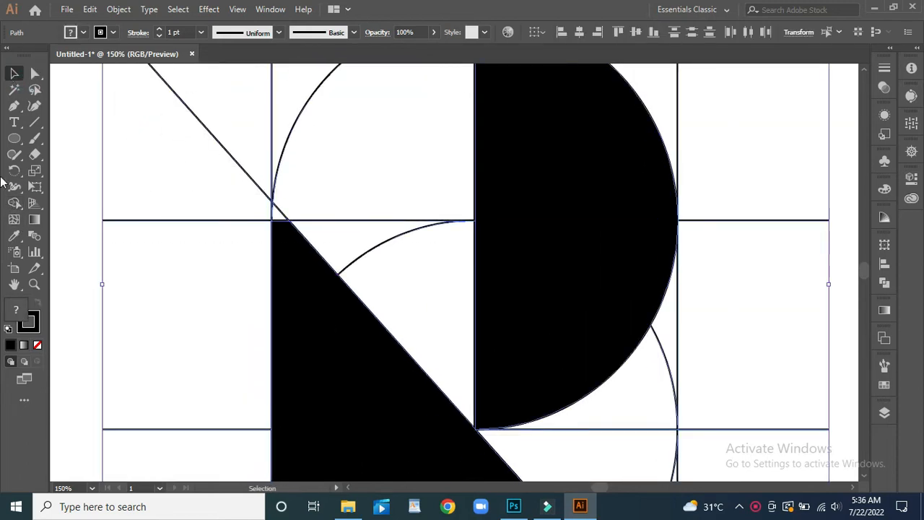
pyautogui.click(14, 202)
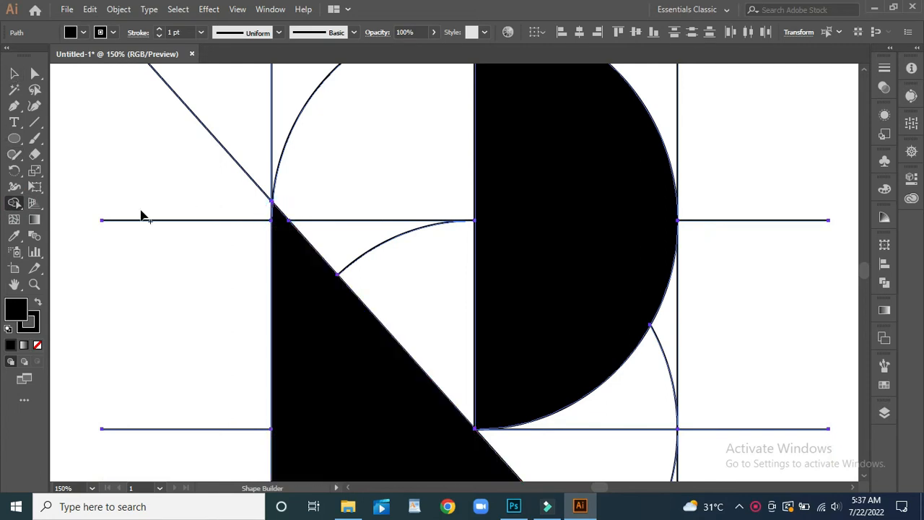
# - Copy the black half circle and triangle together to the empty area right of the construction grid
pyautogui.scroll(-4, 142, 217)
pyautogui.press('v')
pyautogui.hotkey('ctrl', 'a')
pyautogui.hotkey('ctrl', '-')
pyautogui.hotkey('ctrl', '-')
pyautogui.hotkey('ctrl', '-')
pyautogui.hotkey('ctrl', '-')
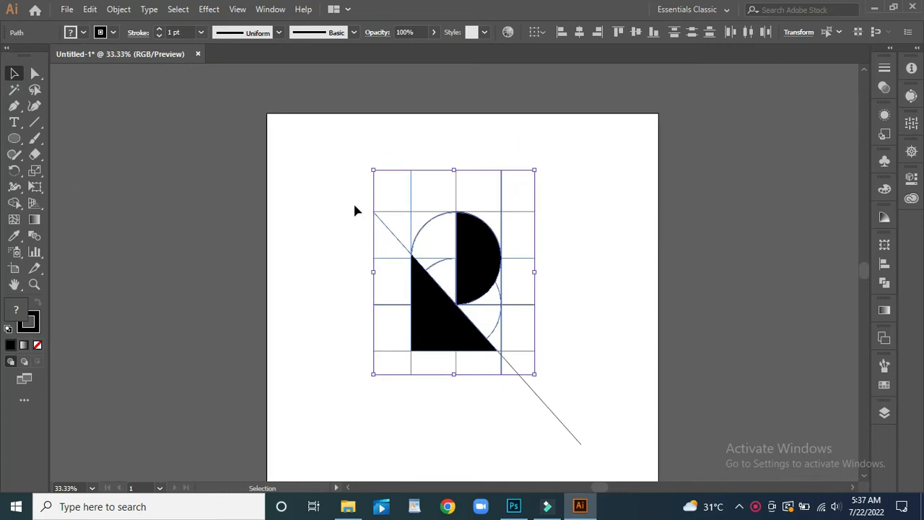
pyautogui.click(354, 211)
pyautogui.click(444, 343)
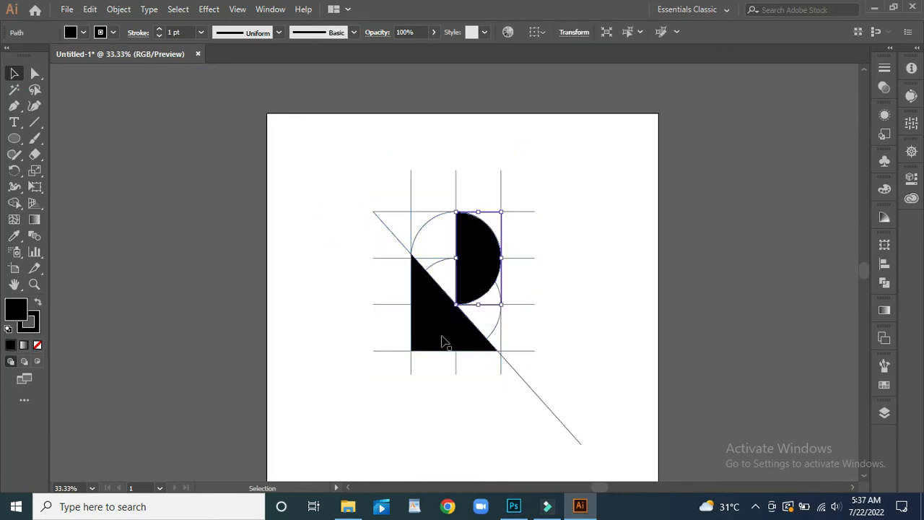
pyautogui.keyDown('shift'); pyautogui.click(440, 332); pyautogui.keyUp('shift')
pyautogui.moveTo(442, 330); pyautogui.dragTo(585, 329)
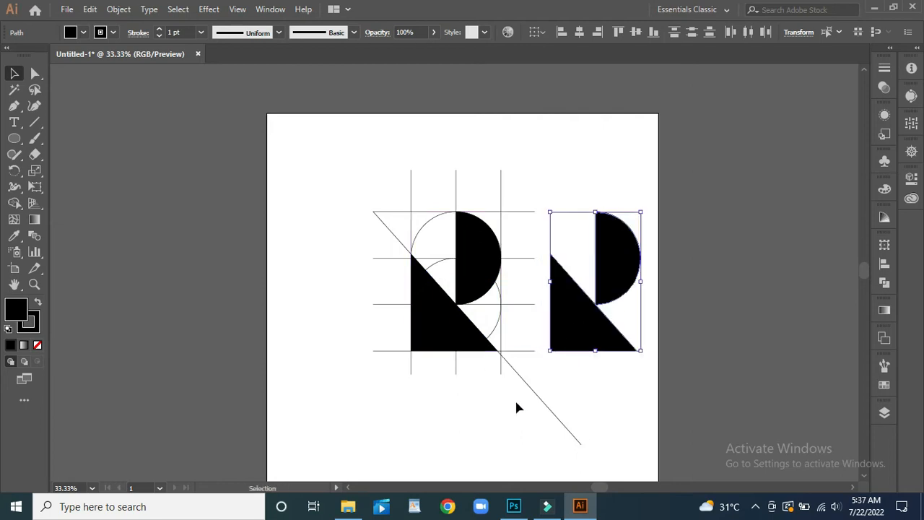
# - Delete the original construction lines, circles and shapes, keeping only the copied half circle and triangle
pyautogui.click(398, 238)
pyautogui.moveTo(447, 320); pyautogui.dragTo(143, 287)
pyautogui.press('Delete')
# - Move the half circle and triangle to the middle of the artboard and enlarge them proportionally to form the main mark
pyautogui.moveTo(522, 174); pyautogui.dragTo(638, 359)
pyautogui.moveTo(592, 336); pyautogui.dragTo(466, 332)
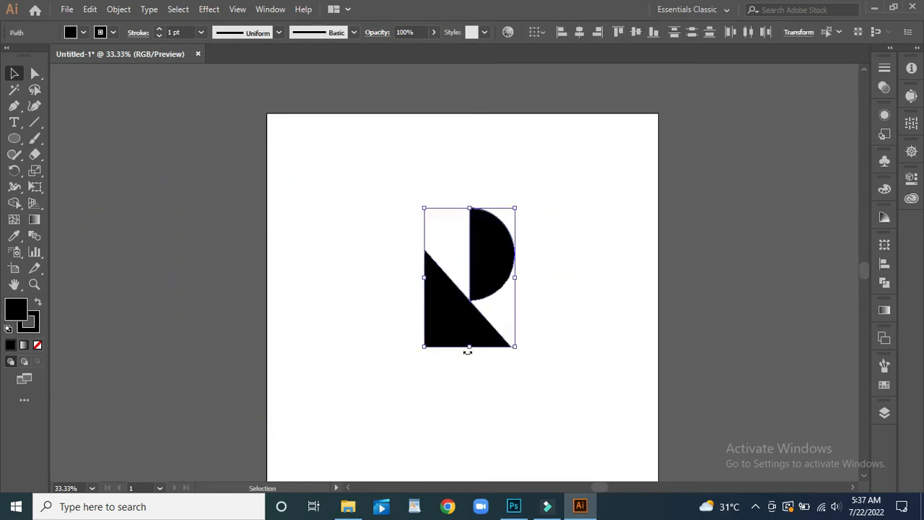
pyautogui.moveTo(522, 348); pyautogui.dragTo(567, 392)
pyautogui.scroll(-2, 474, 354)
pyautogui.scroll(1, 470, 349)
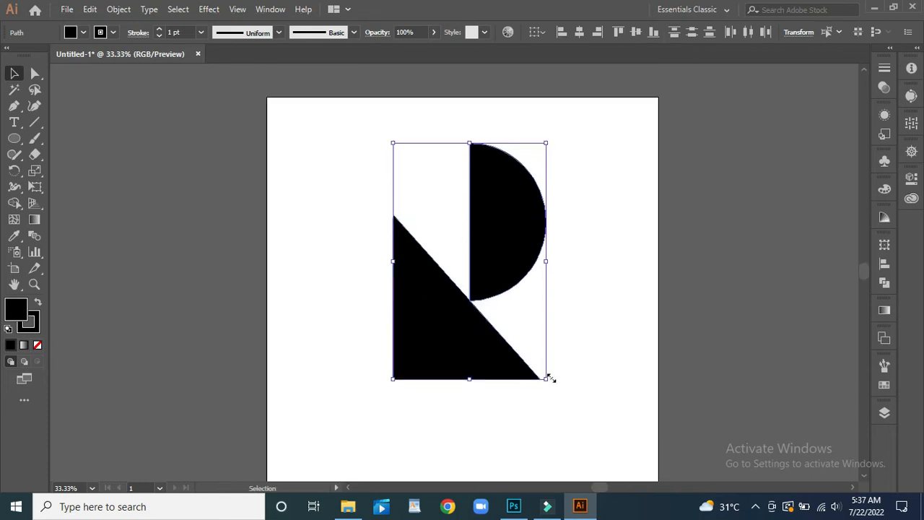
pyautogui.moveTo(470, 350); pyautogui.dragTo(463, 352)
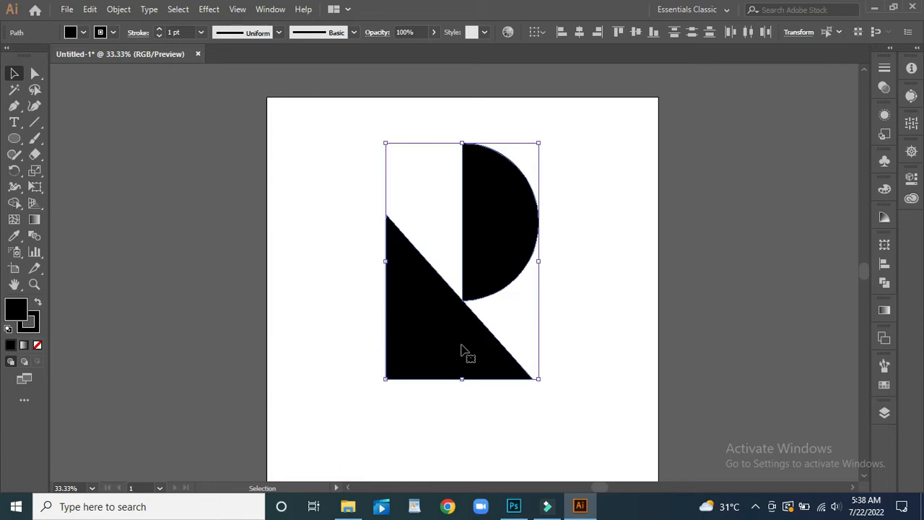
pyautogui.scroll(-2, 462, 346)
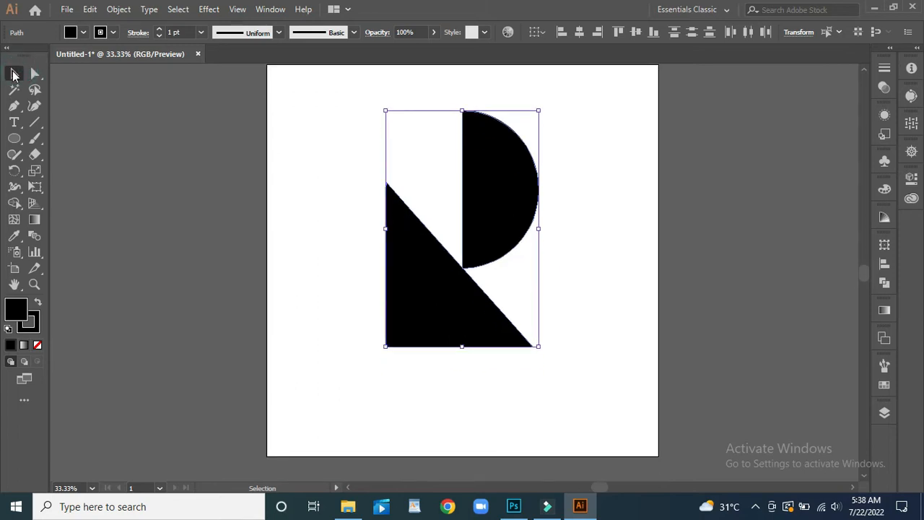
# - Add the text "YOUR LOGO" below the mark in Myriad Pro Regular at 58 pt
pyautogui.click(14, 123)
pyautogui.click(16, 74)
pyautogui.click(351, 200)
pyautogui.click(14, 123)
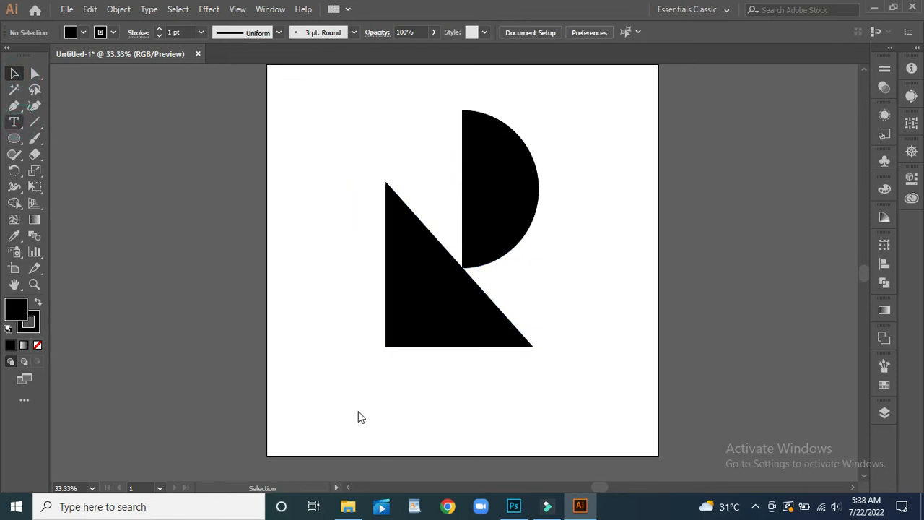
pyautogui.click(357, 390)
pyautogui.click(607, 29)
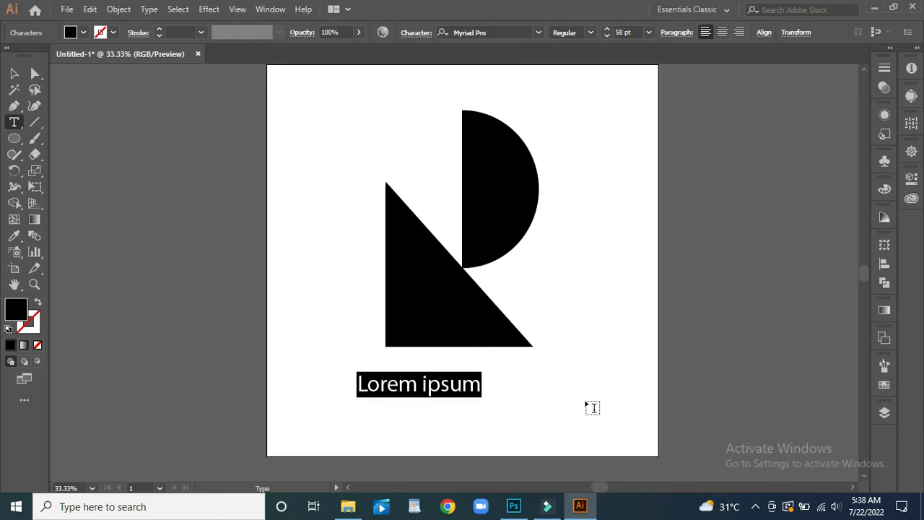
pyautogui.press('BackSpace')
pyautogui.write('YOUR LOGO')
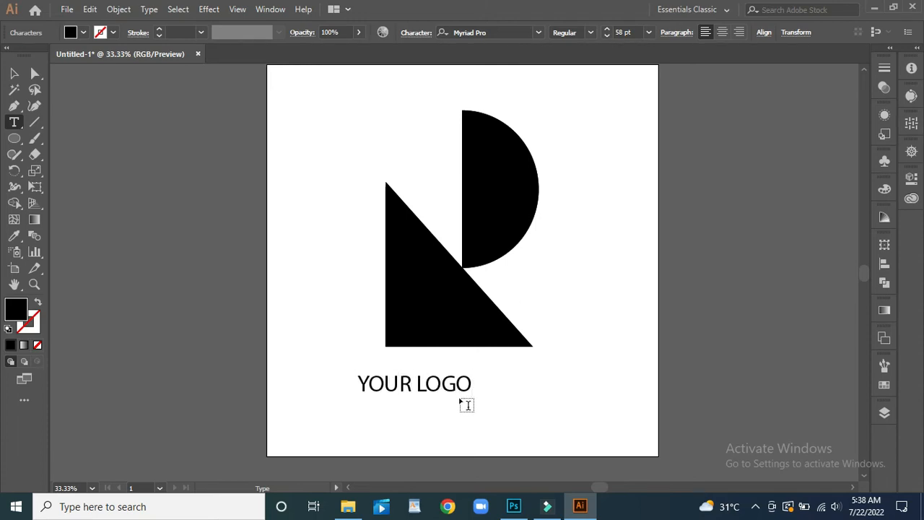
# - Centre the YOUR LOGO text under the mark and scale it up to about 97 pt
pyautogui.click(14, 73)
pyautogui.moveTo(419, 392); pyautogui.dragTo(456, 390)
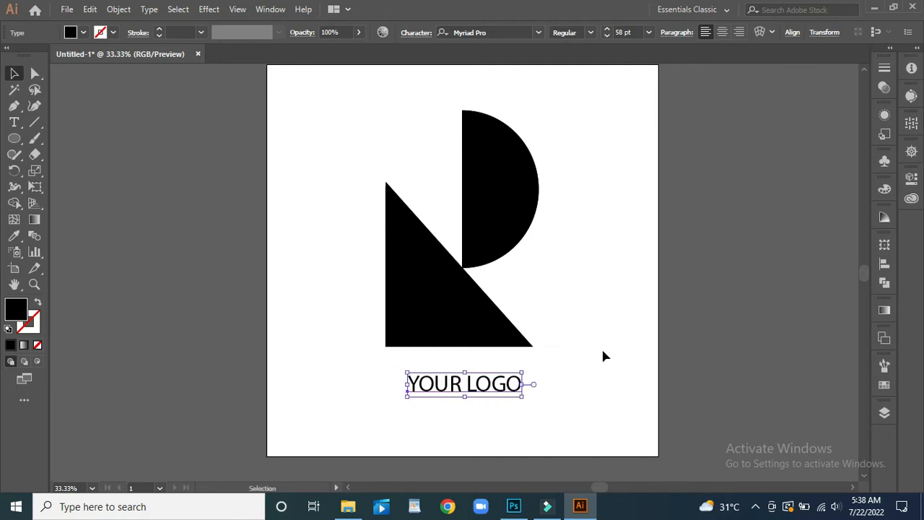
pyautogui.moveTo(525, 400); pyautogui.dragTo(564, 427)
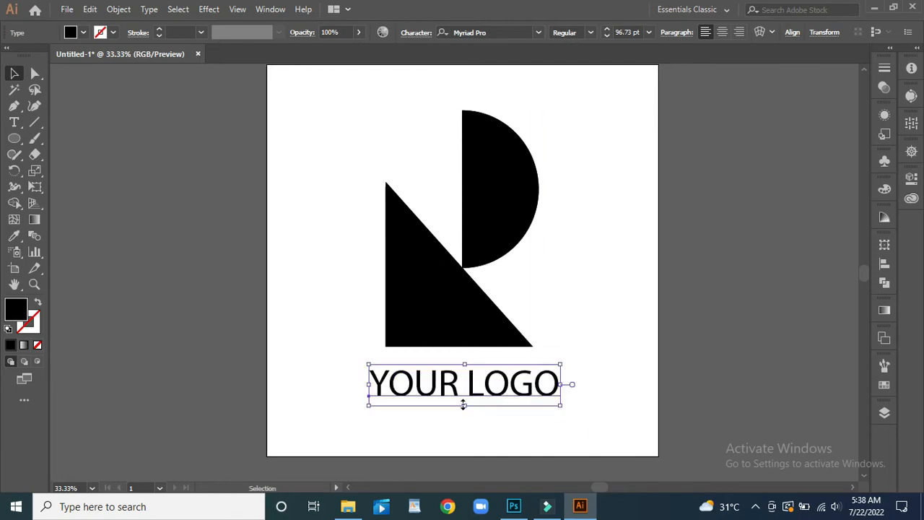
# - Group the black triangle and the half circle
pyautogui.click(448, 344)
pyautogui.keyDown('shift'); pyautogui.click(500, 158); pyautogui.keyUp('shift')
pyautogui.rightClick(449, 303)
pyautogui.click(481, 110)
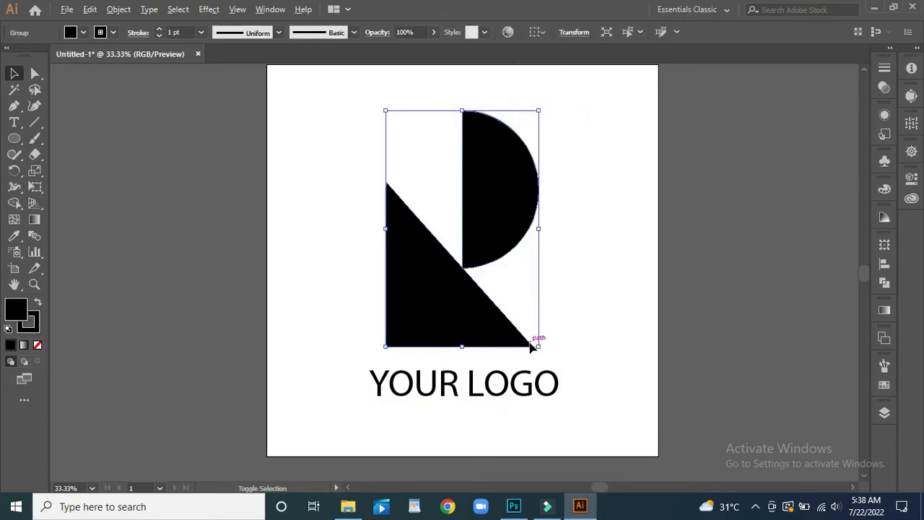
# - Shrink the grouped mark slightly around its centre and move the YOUR LOGO text up closer beneath it
pyautogui.moveTo(539, 347); pyautogui.dragTo(531, 334)
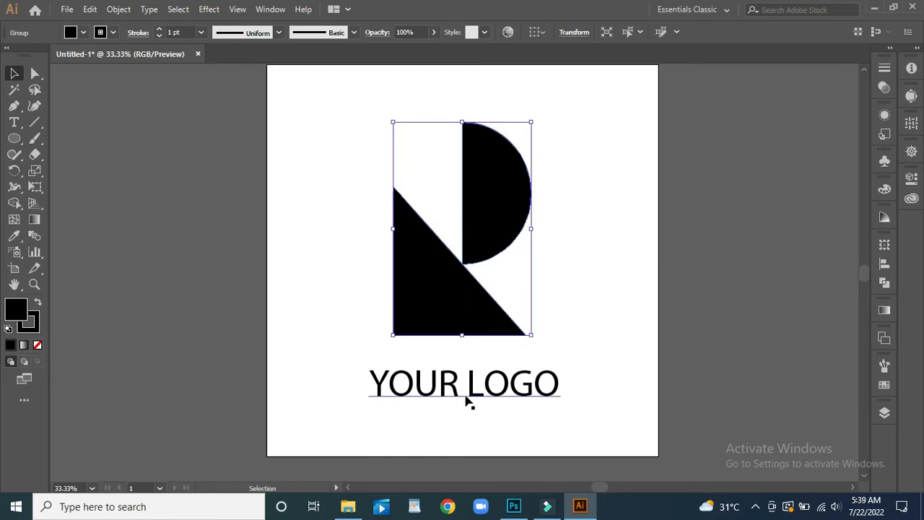
pyautogui.click(468, 403)
pyautogui.moveTo(447, 400); pyautogui.dragTo(452, 380)
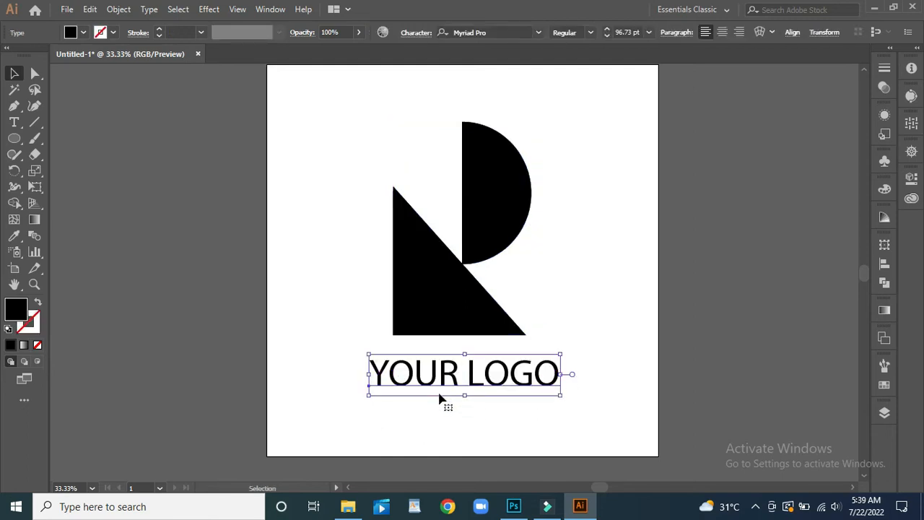
# - Nudge the YOUR LOGO text slightly to the left so it sits centred beneath the mark
pyautogui.rightClick(681, 408)
pyautogui.click(625, 338)
pyautogui.click(625, 338)
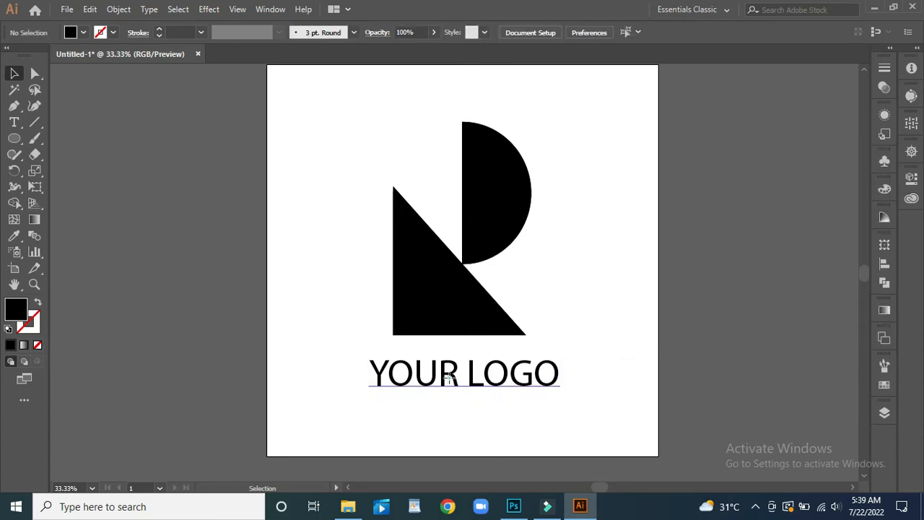
pyautogui.click(453, 384)
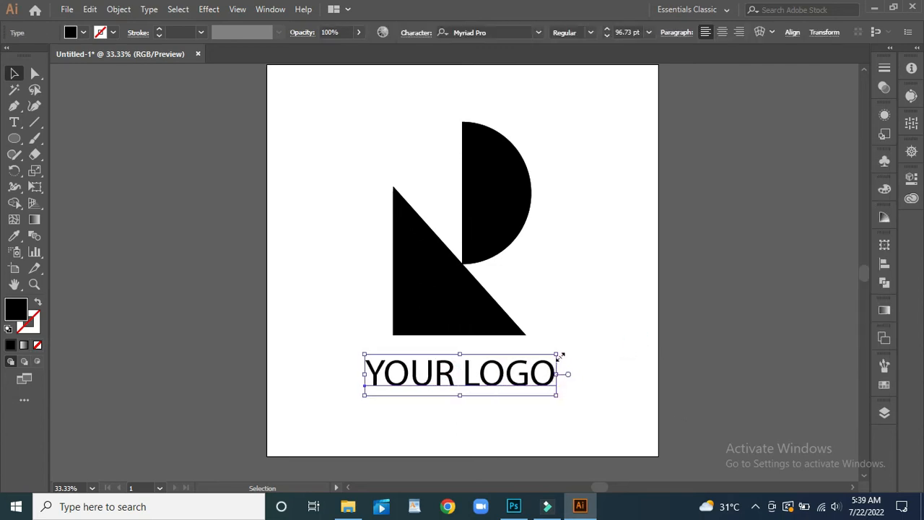
pyautogui.click(361, 272)
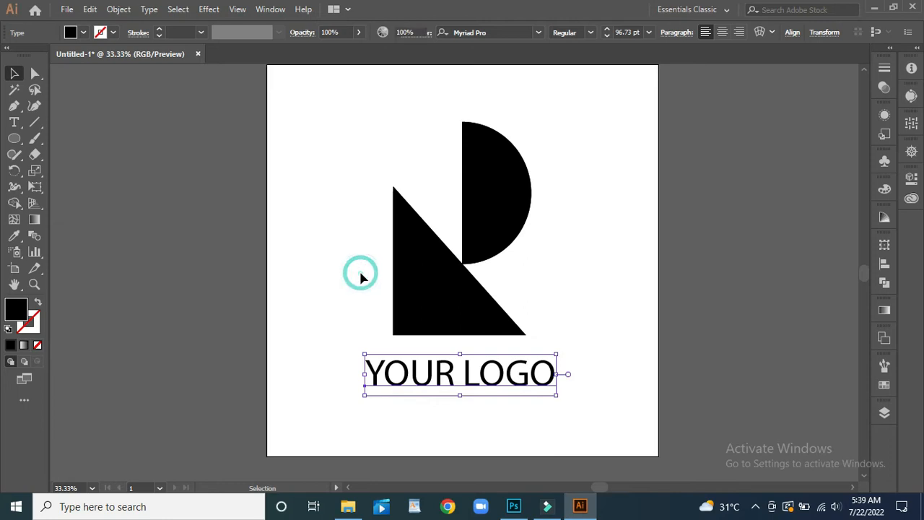
# - Fill the grouped mark with a linear gradient from dark purple to black, with the midpoint at about 59.5%
pyautogui.click(447, 302)
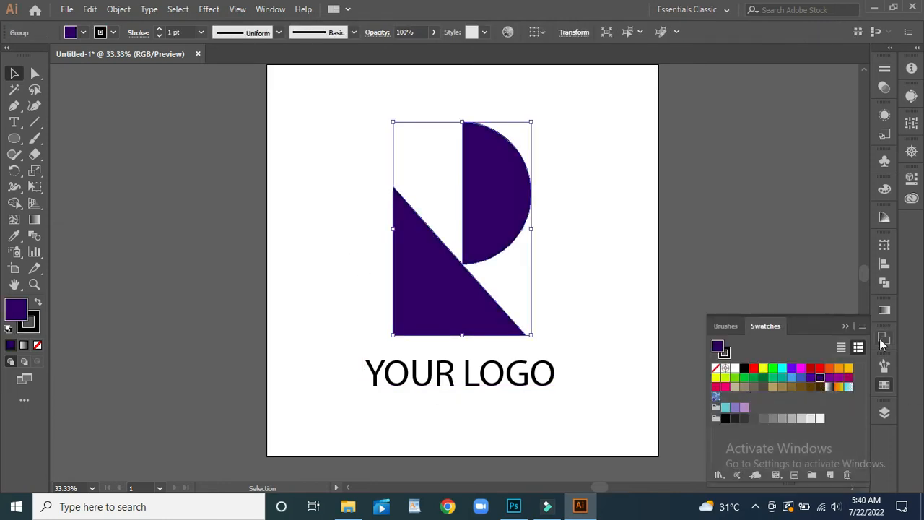
pyautogui.click(885, 311)
pyautogui.click(725, 351)
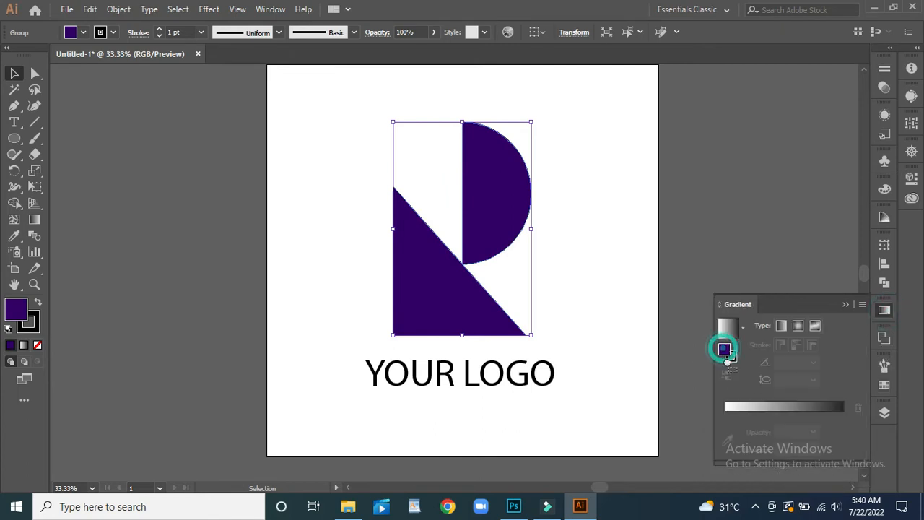
pyautogui.click(727, 327)
pyautogui.moveTo(725, 415)
pyautogui.mouseDown()
pyautogui.moveTo(744, 417)
pyautogui.moveTo(718, 426)
pyautogui.mouseUp()
pyautogui.moveTo(784, 399); pyautogui.dragTo(796, 400)
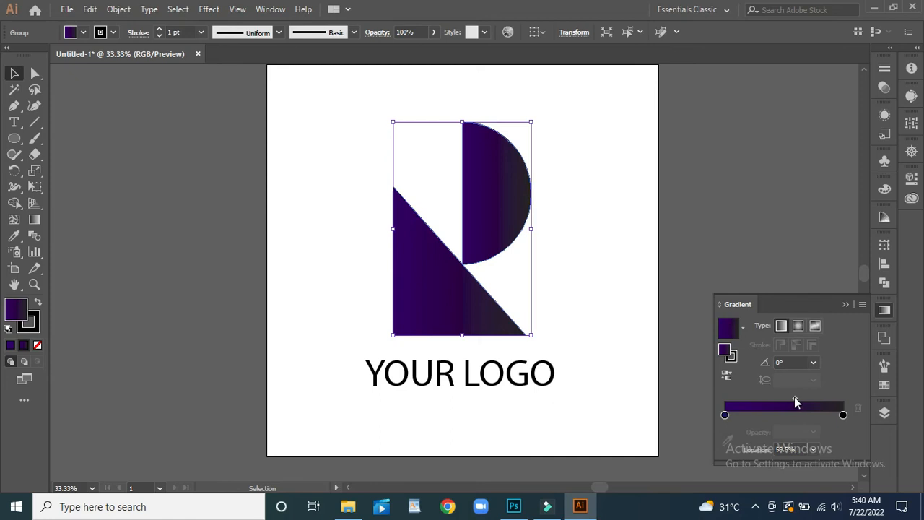
# - Turn the half circle's gradient to -90° so purple is at its top and black at its base
pyautogui.click(553, 430)
pyautogui.click(502, 235)
pyautogui.keyDown('ctrl'); pyautogui.click(501, 236); pyautogui.keyUp('ctrl')
pyautogui.click(34, 218)
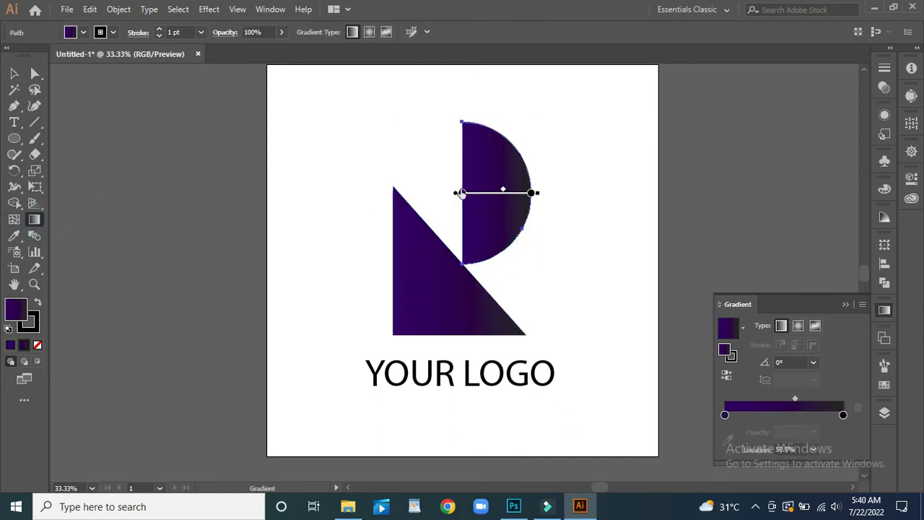
pyautogui.click(458, 195)
pyautogui.moveTo(456, 194)
pyautogui.mouseDown()
pyautogui.moveTo(541, 238)
pyautogui.moveTo(552, 193)
pyautogui.moveTo(466, 118)
pyautogui.mouseUp()
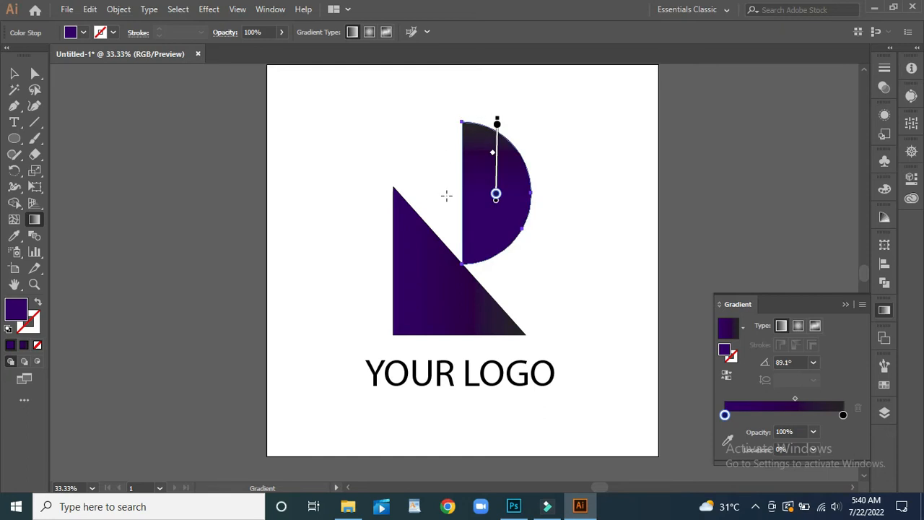
pyautogui.scroll(1, 499, 127)
pyautogui.moveTo(496, 74)
pyautogui.mouseDown()
pyautogui.moveTo(497, 303)
pyautogui.moveTo(496, 272)
pyautogui.mouseUp()
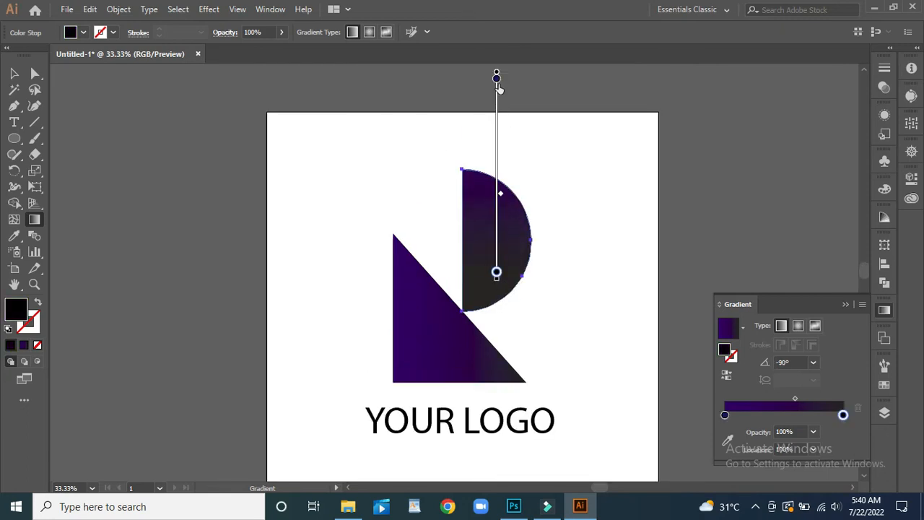
# - Move the half circle's purple stop down to its upper part and adjust the midpoint between purple and black
pyautogui.moveTo(496, 78); pyautogui.dragTo(497, 190)
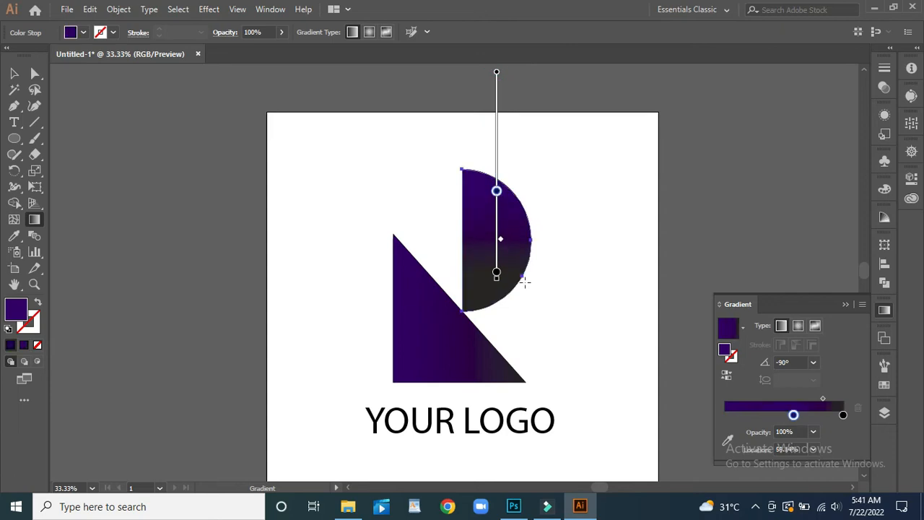
pyautogui.moveTo(502, 245)
pyautogui.mouseDown()
pyautogui.moveTo(501, 255)
pyautogui.moveTo(500, 243)
pyautogui.mouseUp()
pyautogui.moveTo(496, 193); pyautogui.dragTo(497, 182)
pyautogui.click(15, 72)
pyautogui.click(689, 77)
# - Turn the triangle's gradient to about 89.7° and bring its black stop down towards the middle
pyautogui.click(436, 357)
pyautogui.press('g')
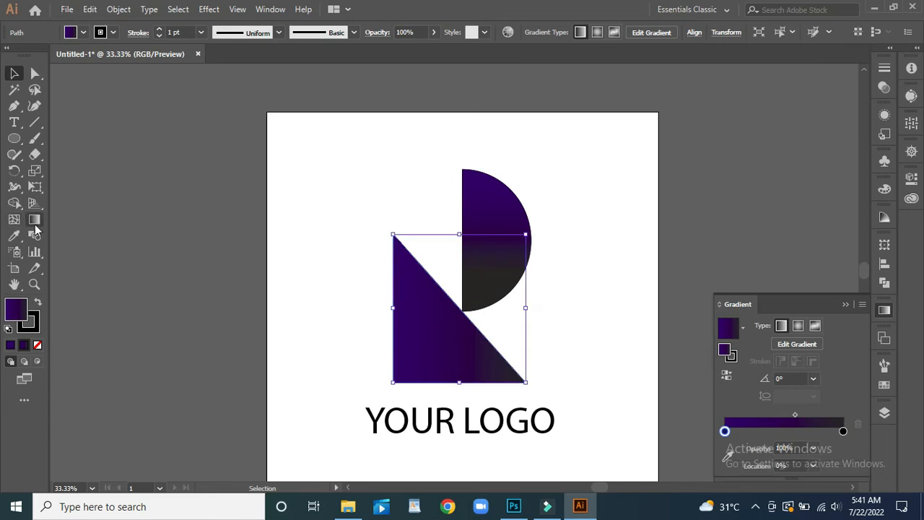
pyautogui.moveTo(538, 305)
pyautogui.mouseDown()
pyautogui.moveTo(470, 201)
pyautogui.moveTo(394, 175)
pyautogui.mouseUp()
pyautogui.moveTo(392, 310)
pyautogui.mouseDown()
pyautogui.moveTo(460, 311)
pyautogui.moveTo(459, 384)
pyautogui.mouseUp()
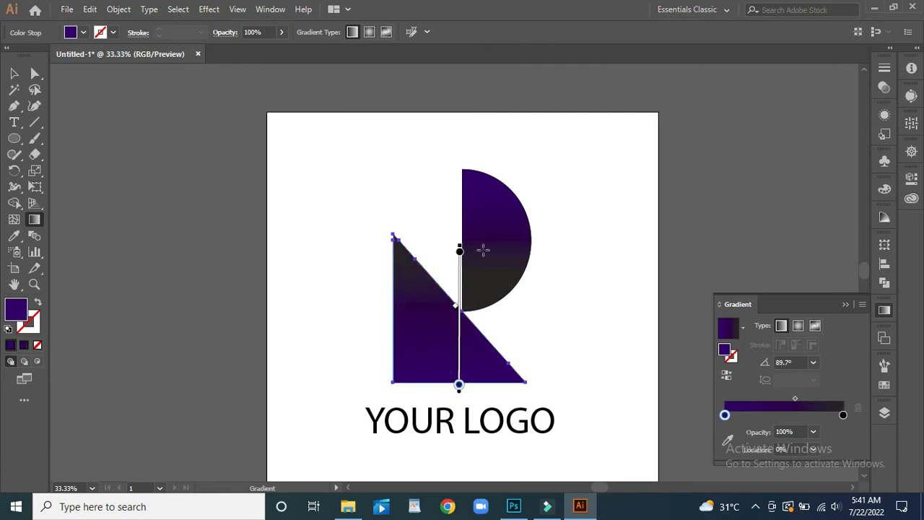
pyautogui.moveTo(459, 252)
pyautogui.mouseDown()
pyautogui.moveTo(459, 347)
pyautogui.moveTo(460, 307)
pyautogui.mouseUp()
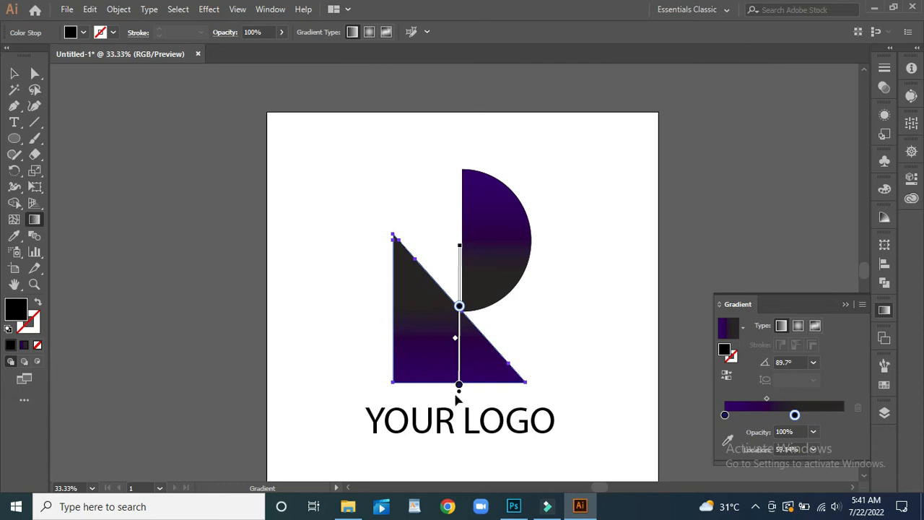
# - Swap the triangle's gradient stops so black is at the base and purple above, and tilt the gradient to about 63.2°
pyautogui.moveTo(459, 386); pyautogui.dragTo(460, 268)
pyautogui.moveTo(460, 306); pyautogui.dragTo(466, 392)
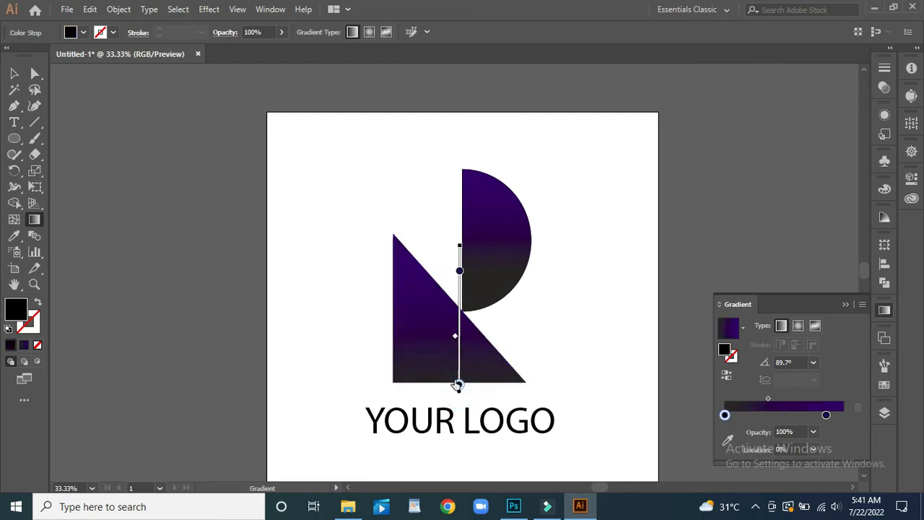
pyautogui.moveTo(459, 239)
pyautogui.mouseDown()
pyautogui.moveTo(521, 258)
pyautogui.moveTo(518, 294)
pyautogui.mouseUp()
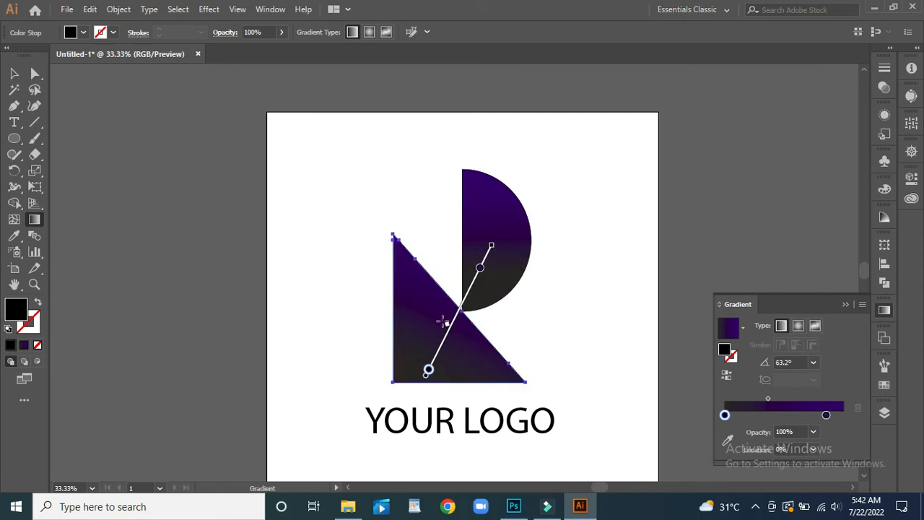
pyautogui.press('v')
pyautogui.click(339, 263)
# - Recolour the YOUR LOGO text with the same dark purple swatch as the mark
pyautogui.scroll(-2, 339, 264)
pyautogui.click(424, 351)
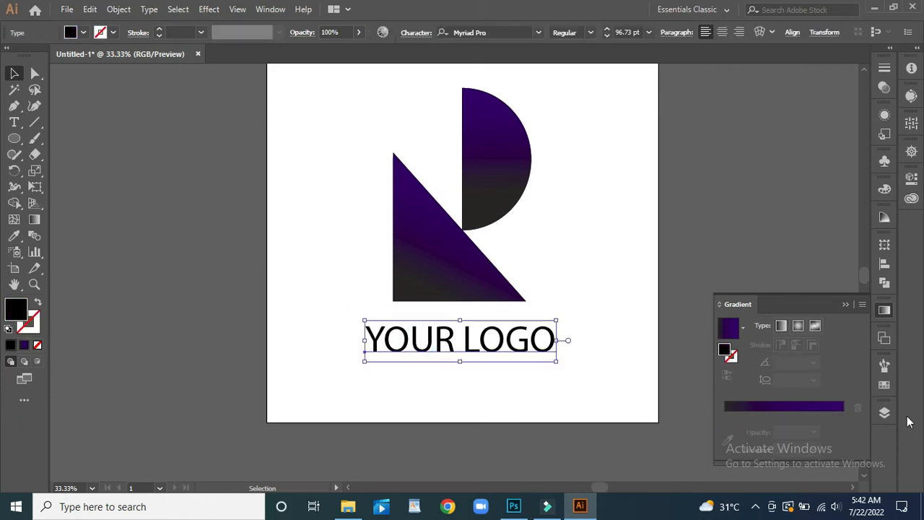
pyautogui.click(884, 385)
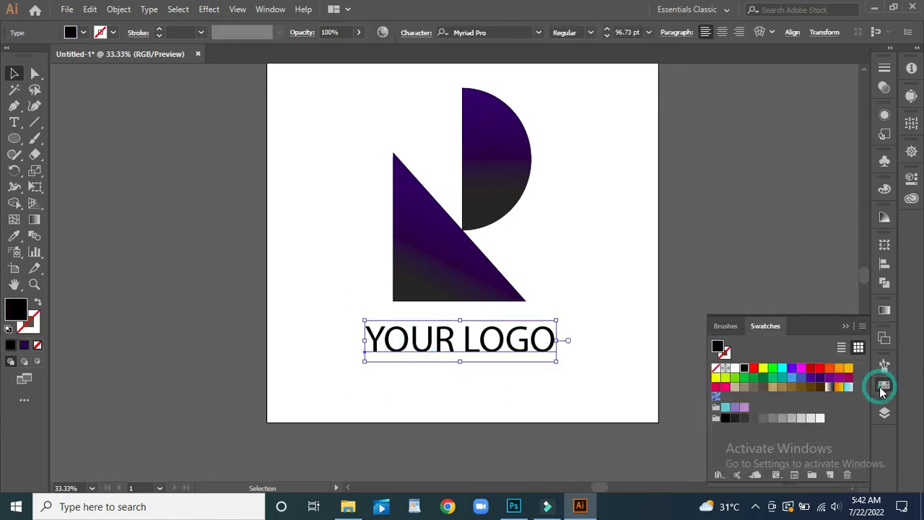
pyautogui.click(820, 377)
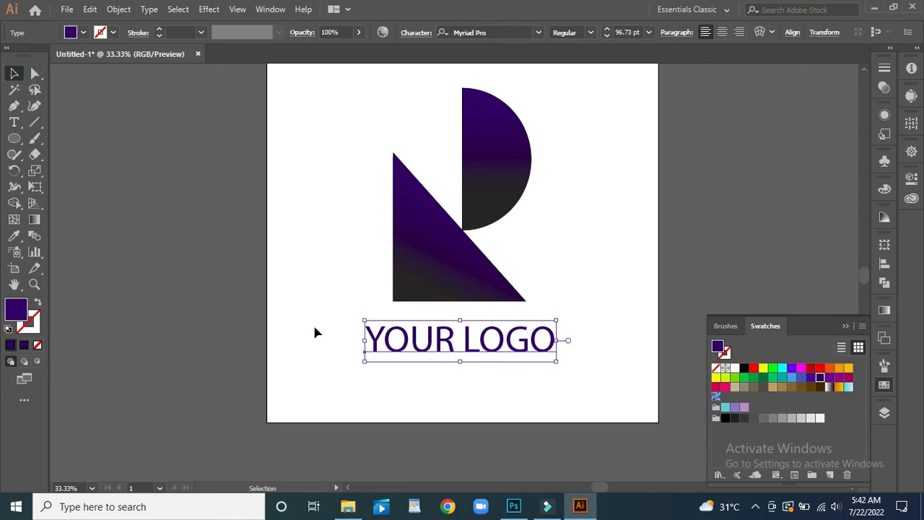
pyautogui.click(325, 365)
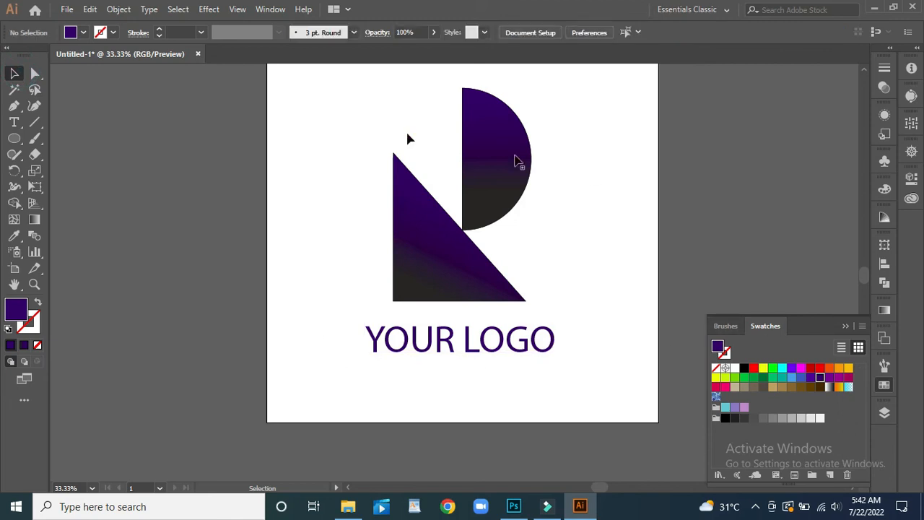
# - Scale the mark and text down slightly together and recentre them on the artboard
pyautogui.scroll(1, 264, 186)
pyautogui.moveTo(297, 90); pyautogui.dragTo(585, 416)
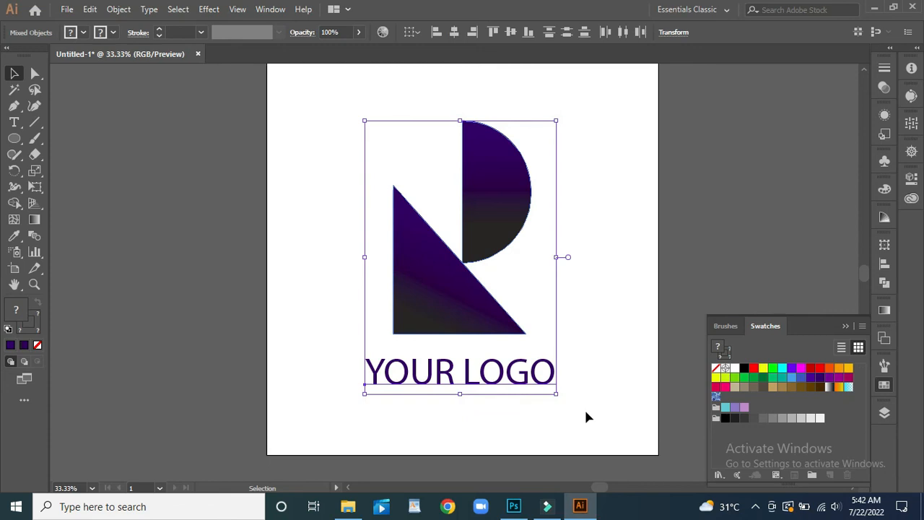
pyautogui.moveTo(556, 393); pyautogui.dragTo(552, 384)
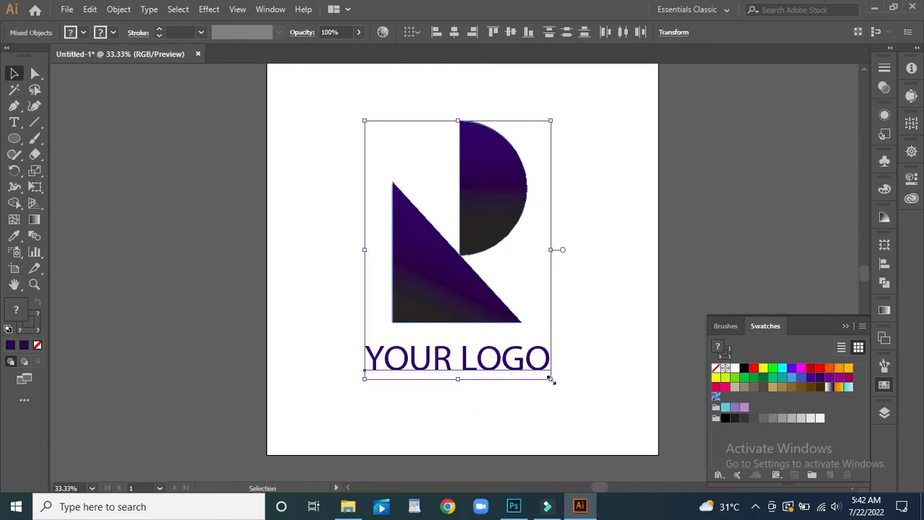
pyautogui.moveTo(426, 220); pyautogui.dragTo(429, 283)
pyautogui.click(337, 252)
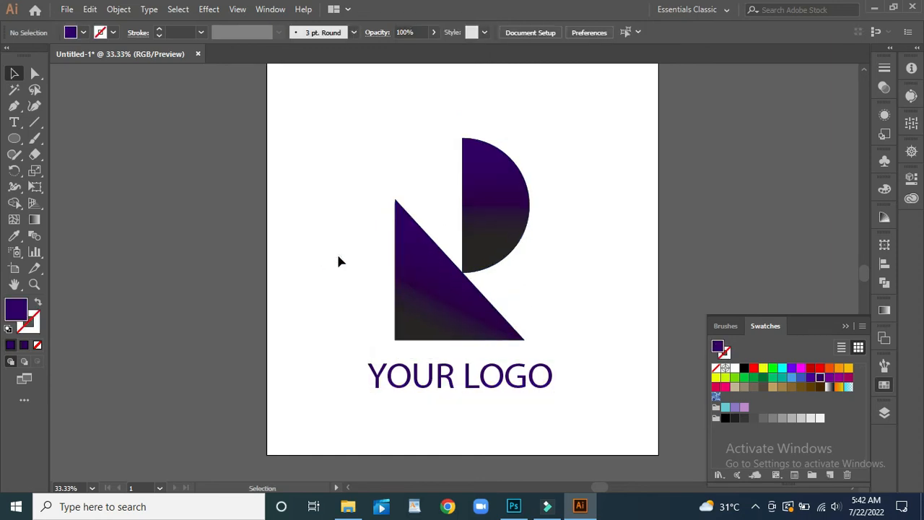
# - Export the artwork to the Desktop as a PNG file named LOGO
pyautogui.click(66, 9)
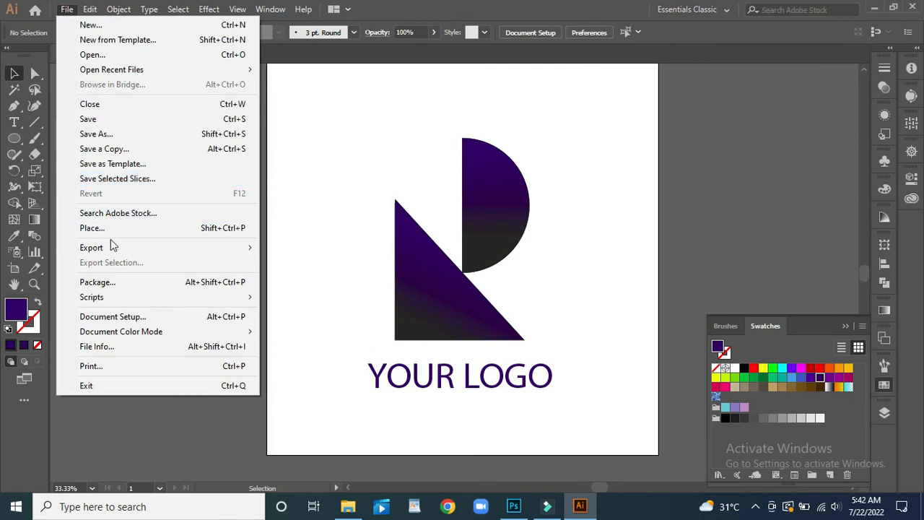
pyautogui.moveTo(115, 249)
pyautogui.click(282, 263)
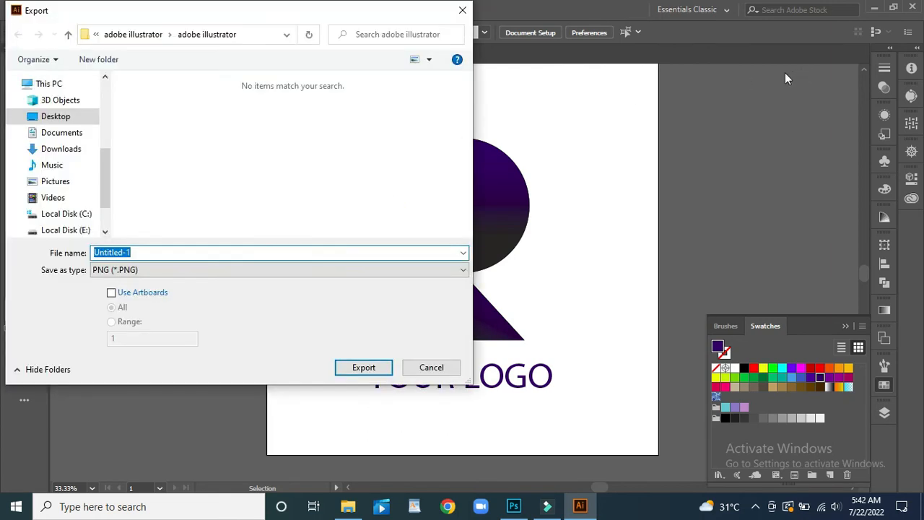
pyautogui.click(149, 252)
pyautogui.press('BackSpace')
pyautogui.press('BackSpace')
pyautogui.press('BackSpace')
pyautogui.press('BackSpace')
pyautogui.press('BackSpace')
pyautogui.press('BackSpace')
pyautogui.press('BackSpace')
pyautogui.press('BackSpace')
pyautogui.press('BackSpace')
pyautogui.press('BackSpace')
pyautogui.click(58, 116)
pyautogui.click(362, 369)
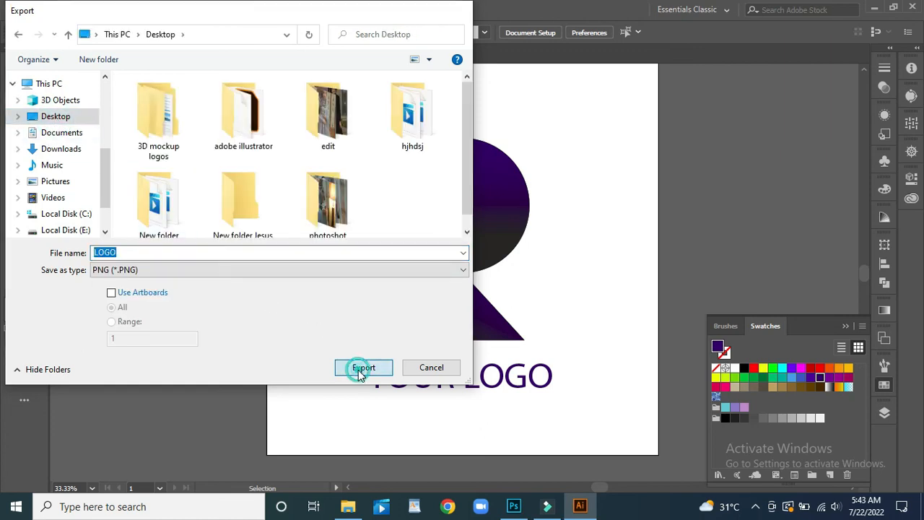
pyautogui.click(452, 458)
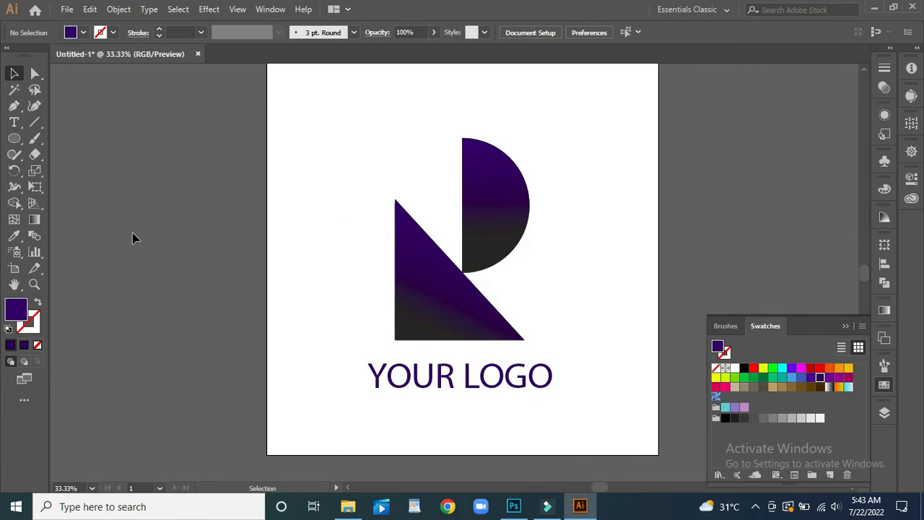
# - Switch to Photoshop and open the exported LOGO.png from the Desktop
pyautogui.click(873, 7)
pyautogui.click(514, 508)
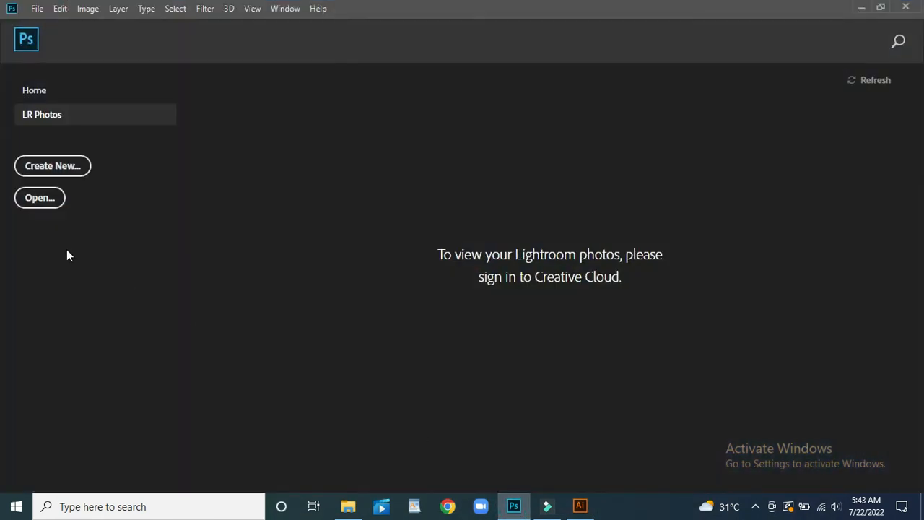
pyautogui.click(38, 199)
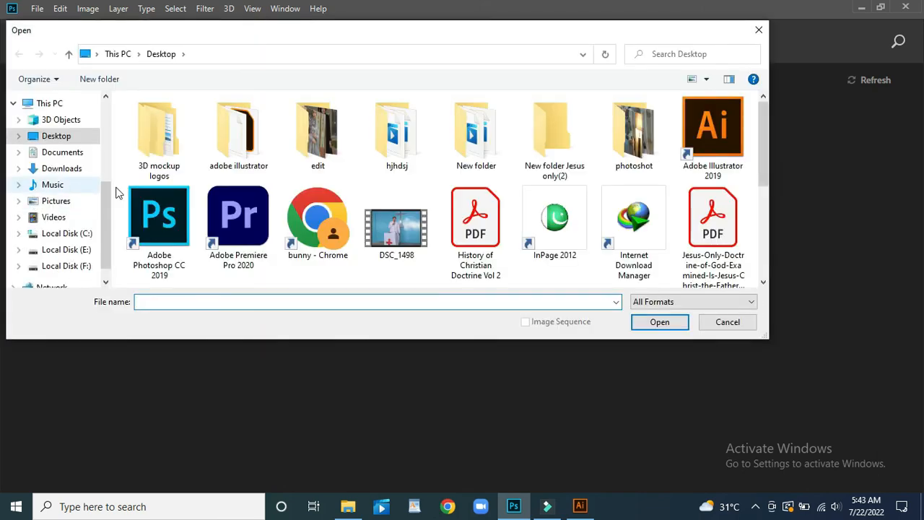
pyautogui.scroll(-3, 181, 209)
pyautogui.click(307, 208)
pyautogui.click(648, 316)
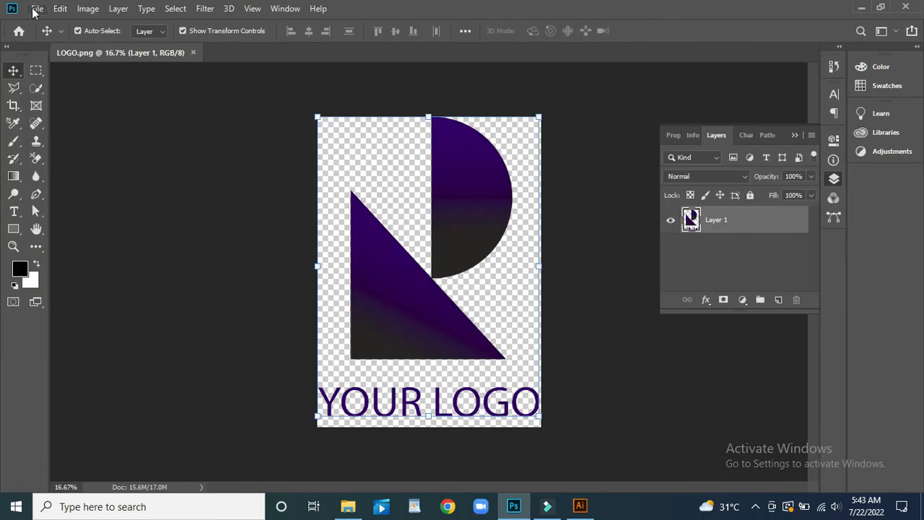
# - Open Paper Logo Mockup.psd from the Paper Logo Mockup folder inside 3D mockup logos
pyautogui.click(35, 8)
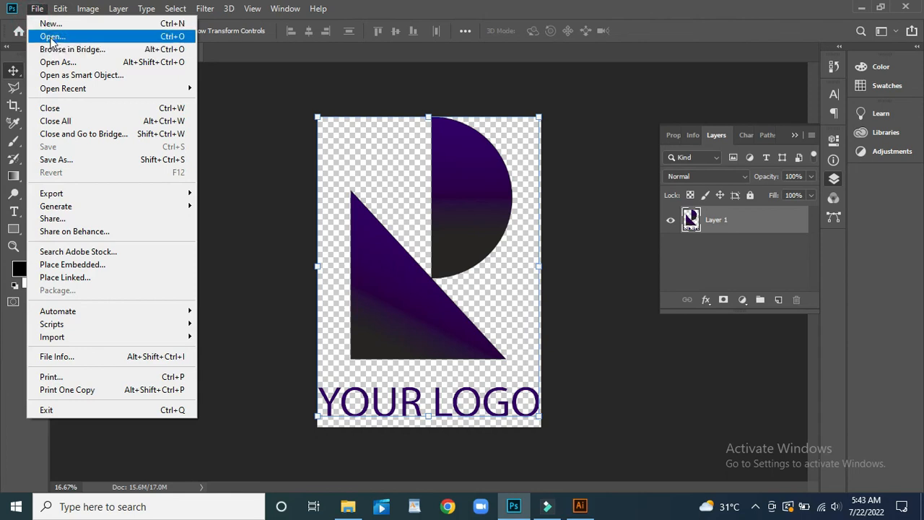
pyautogui.click(39, 35)
pyautogui.doubleClick(163, 112)
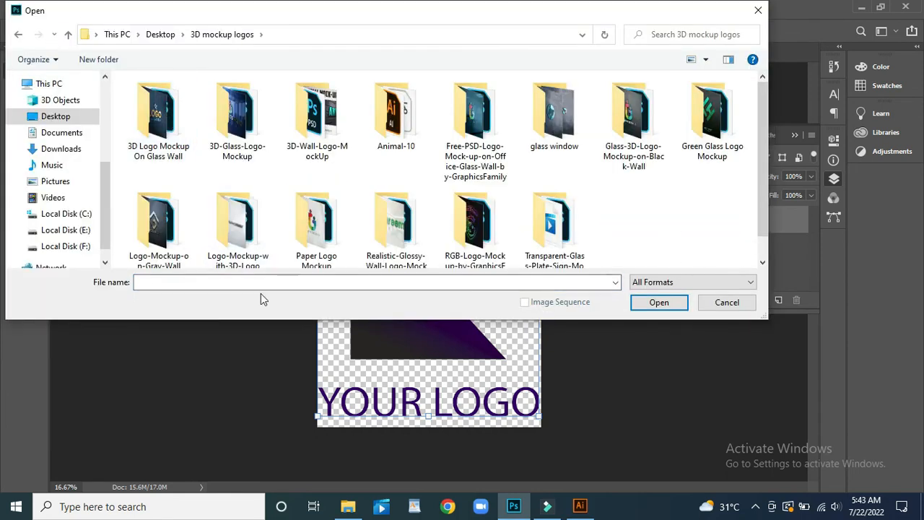
pyautogui.scroll(-1, 313, 247)
pyautogui.click(314, 239)
pyautogui.click(641, 305)
pyautogui.click(516, 109)
pyautogui.click(659, 304)
# - Open the mockup's [YOUR LOGO HERE] smart object and bring the artwork from LOGO.png into it as a new layer
pyautogui.click(121, 52)
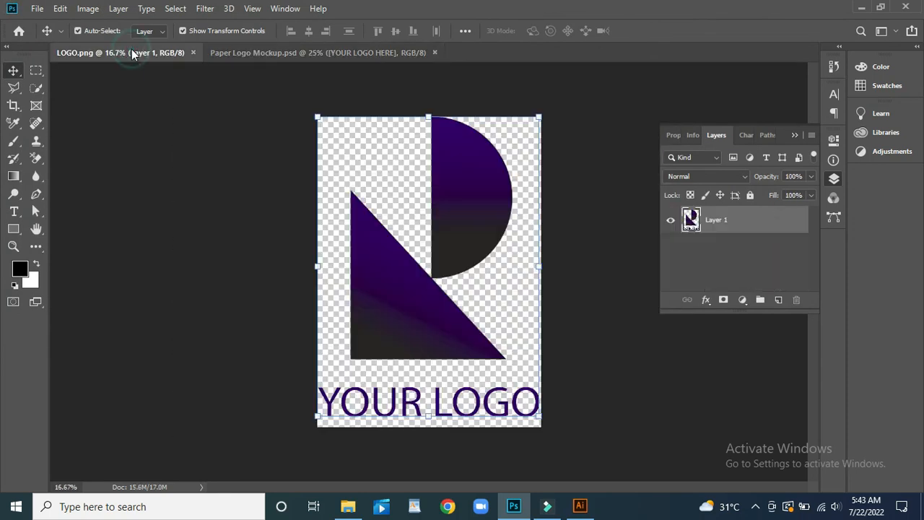
pyautogui.moveTo(418, 336); pyautogui.dragTo(350, 168)
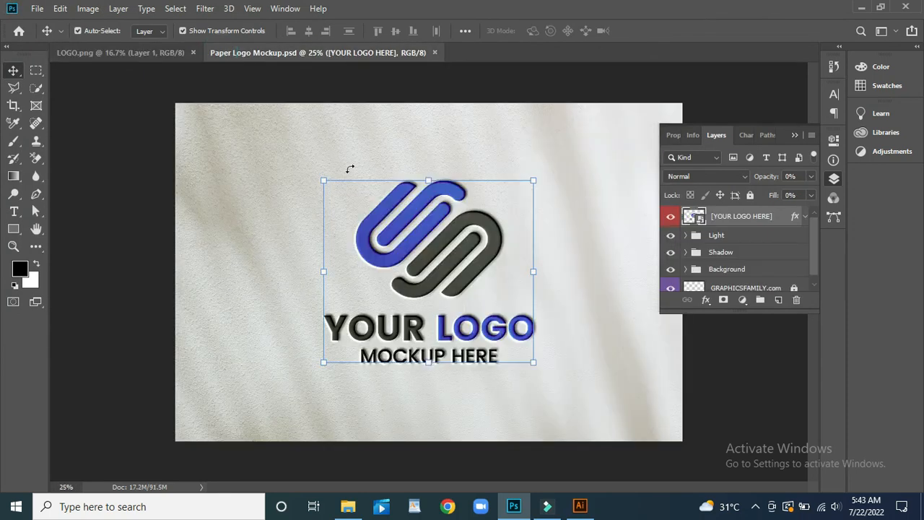
pyautogui.doubleClick(696, 221)
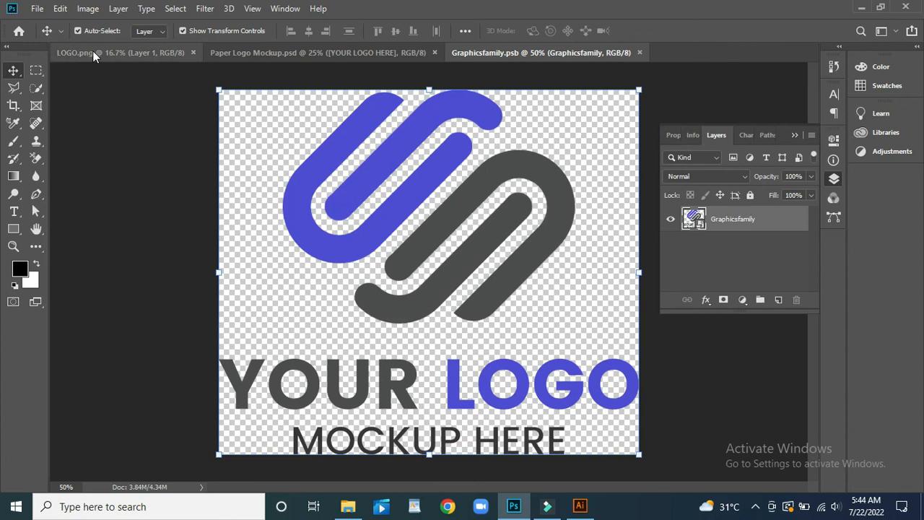
pyautogui.click(95, 57)
pyautogui.moveTo(381, 316); pyautogui.dragTo(477, 329)
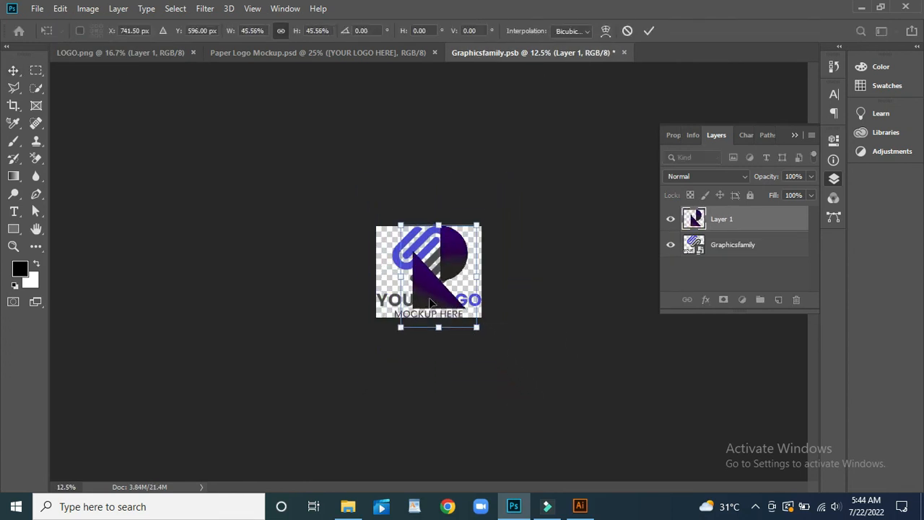
# - Scale the new logo down to fit centred inside the smart object's canvas and hide the Graphicsfamily placeholder layer
pyautogui.moveTo(430, 304); pyautogui.dragTo(414, 298)
pyautogui.moveTo(460, 326); pyautogui.dragTo(422, 291)
pyautogui.click(672, 247)
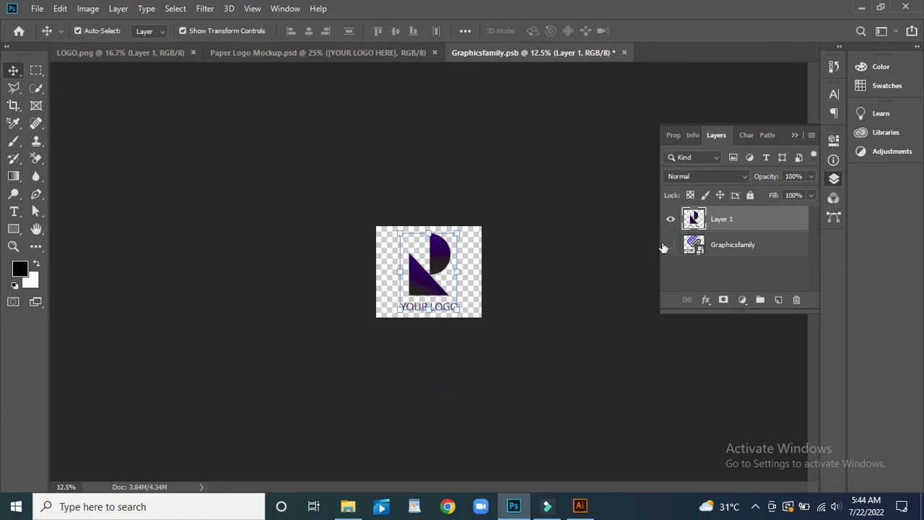
# - Close Graphicsfamily.psb with its changes saved and view the updated logo in Paper Logo Mockup.psd
pyautogui.click(626, 53)
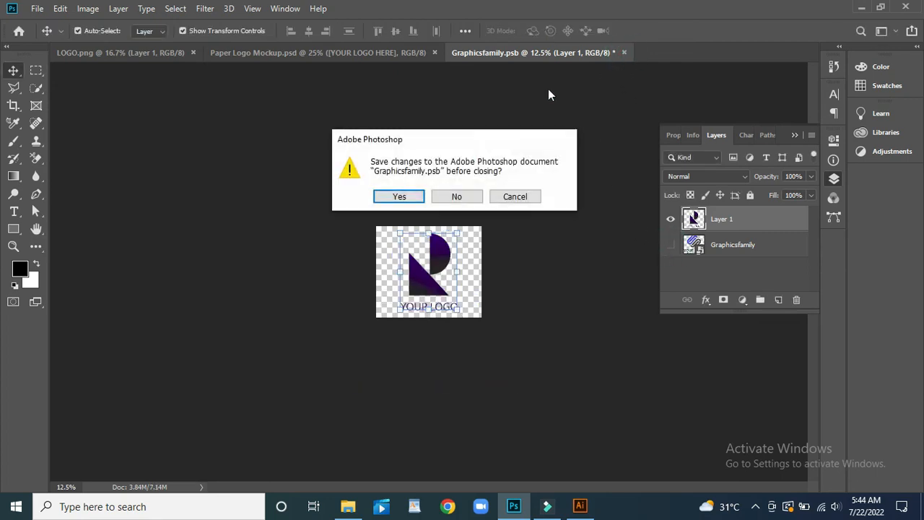
pyautogui.click(385, 198)
pyautogui.click(260, 55)
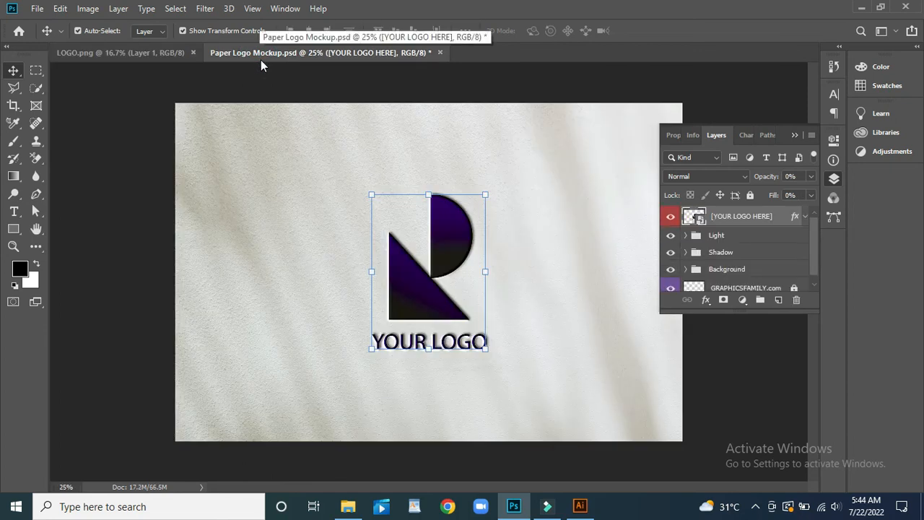
pyautogui.click(301, 232)
pyautogui.hotkey('ctrl', '+')
pyautogui.hotkey('ctrl', '+')
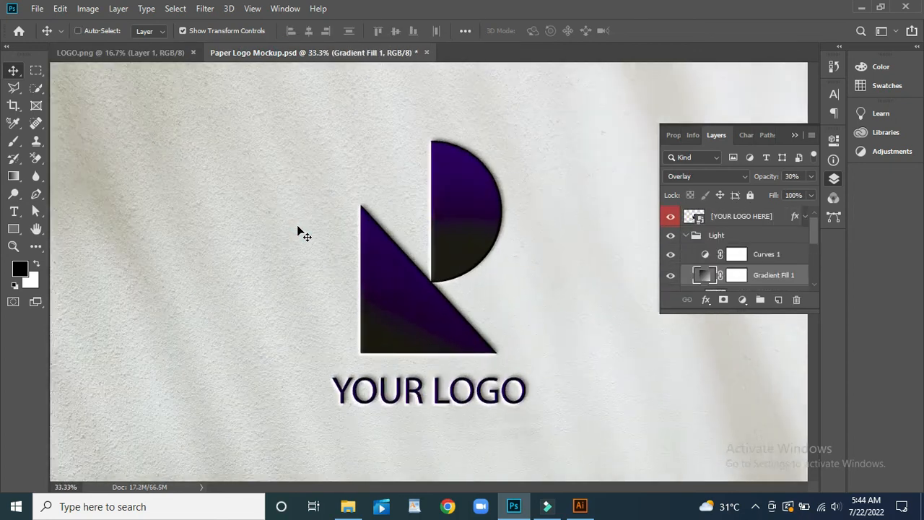
pyautogui.scroll(-3, 298, 228)
pyautogui.scroll(2, 296, 226)
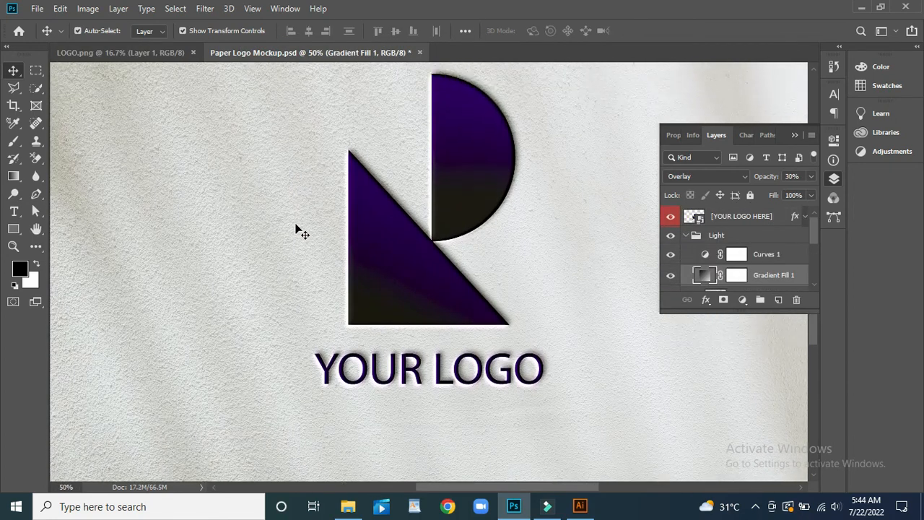